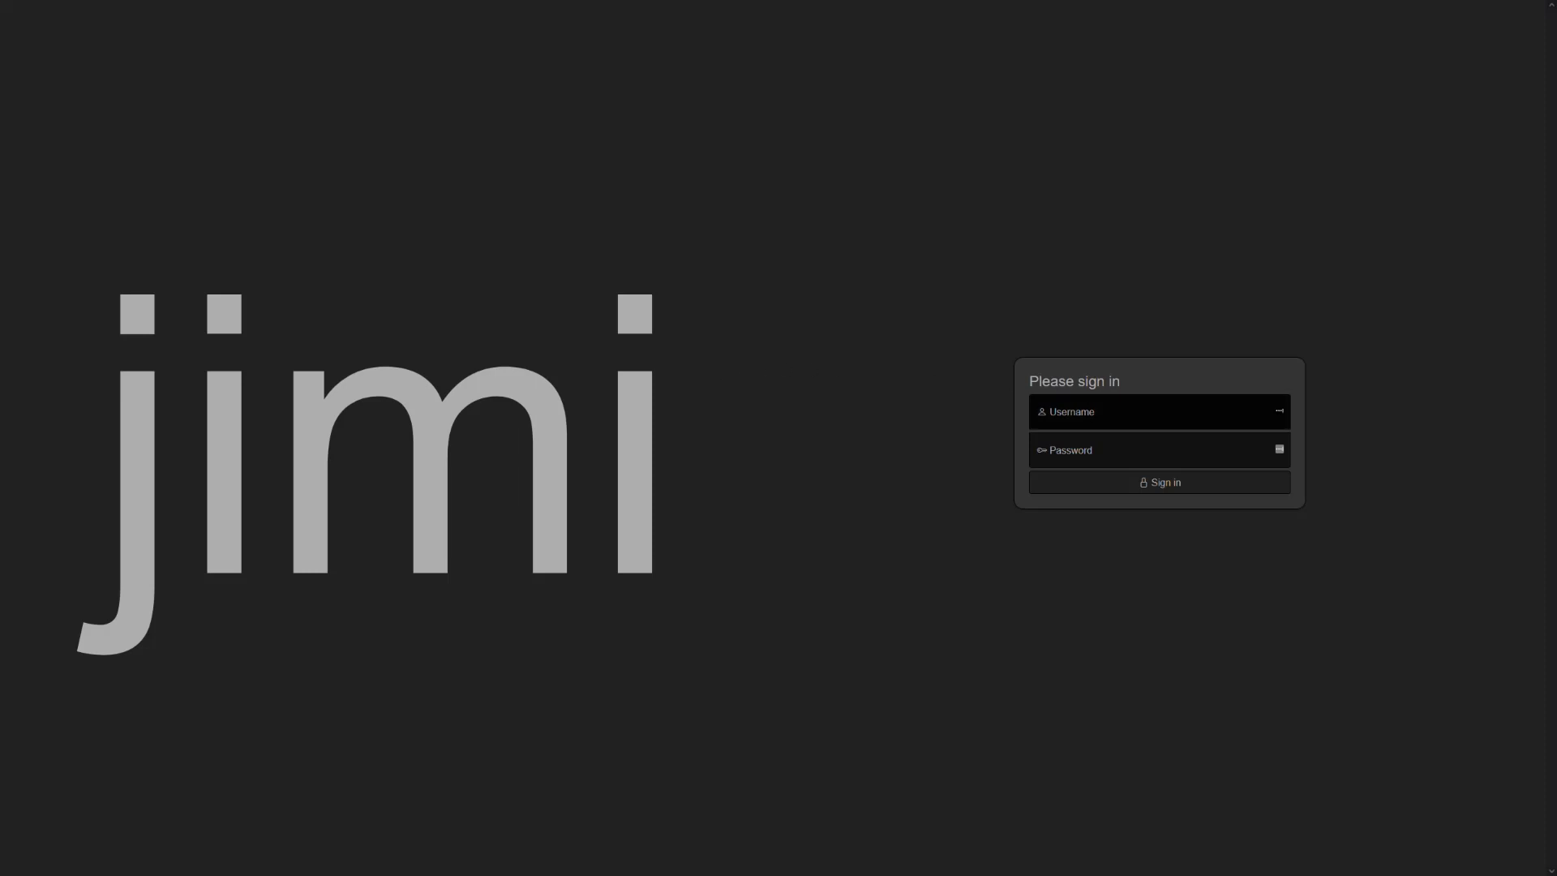
- Sign in with the username root and the account password
left_click(1176, 413)
type("root")
key("Tab")
key("ctrl+v")
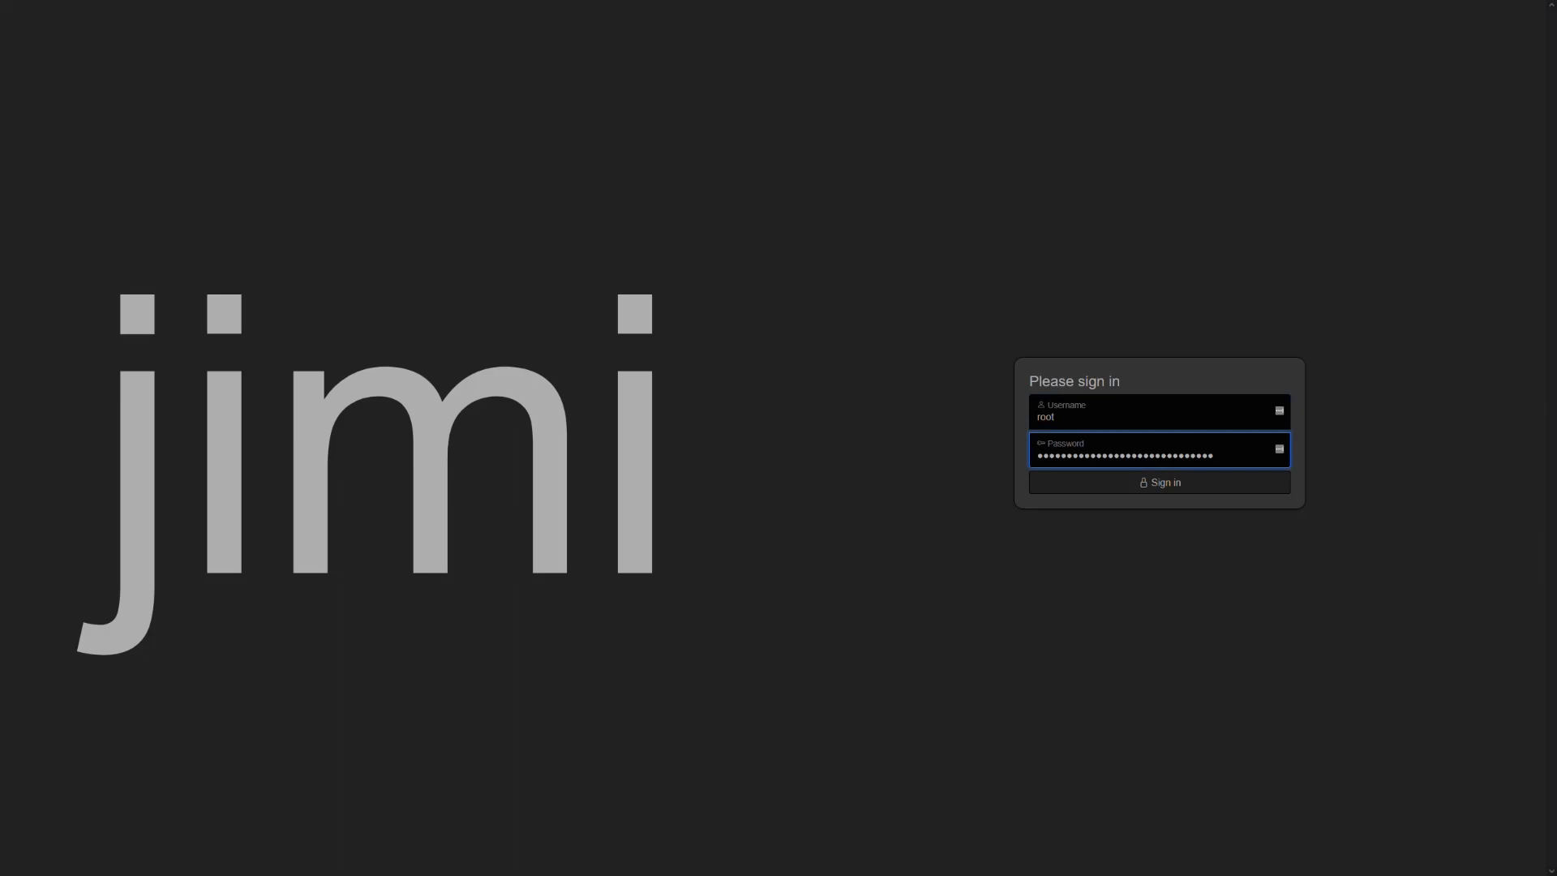
key("Return")
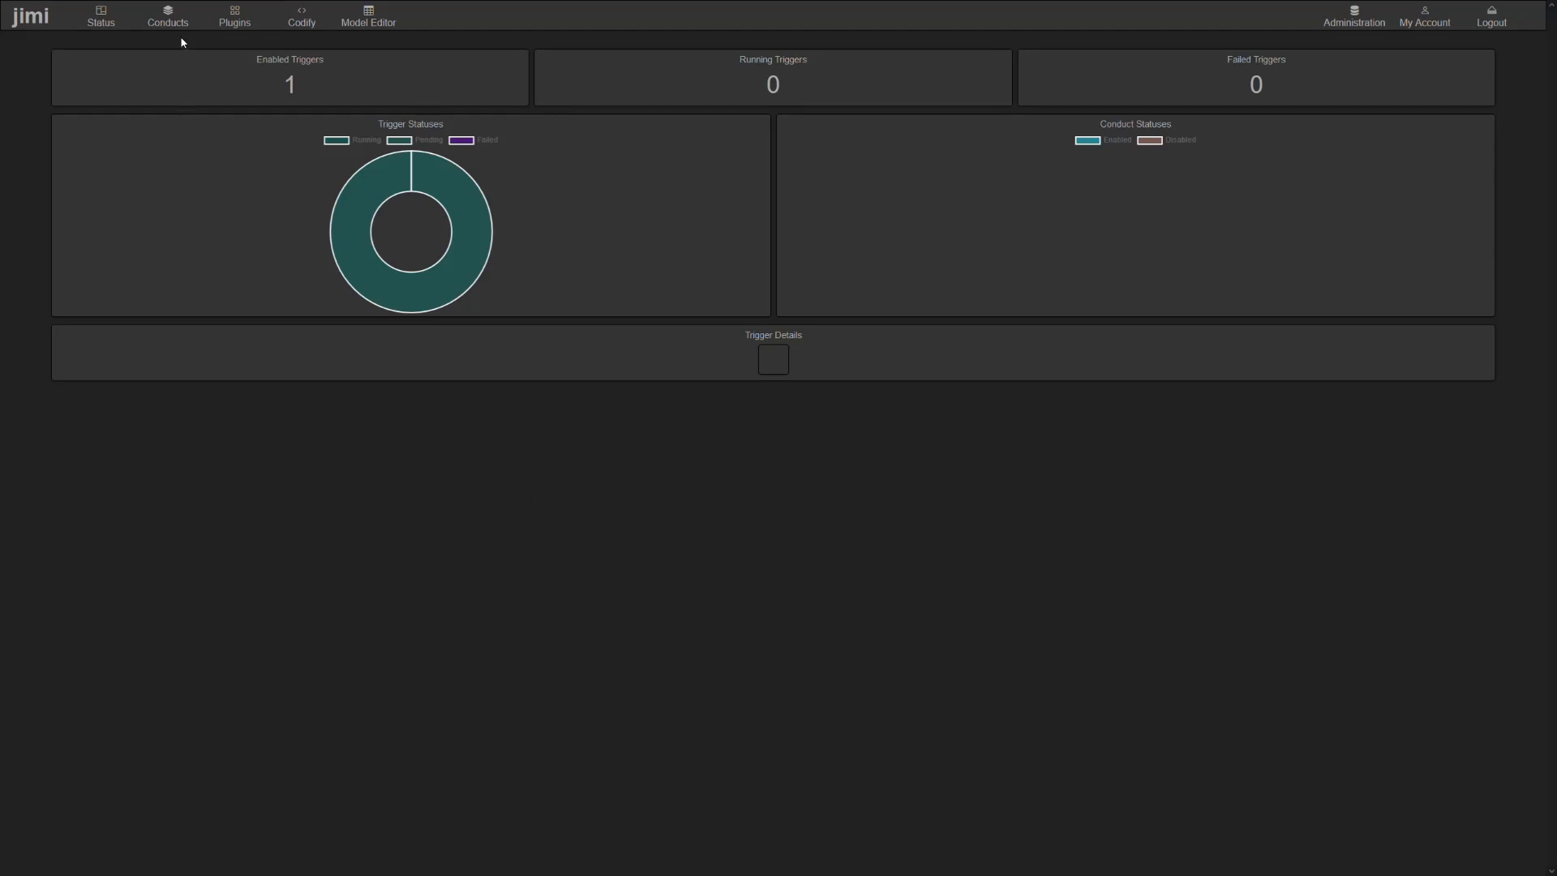
- Create a new conduct named "My First Conduct" with an empty description
left_click(169, 18)
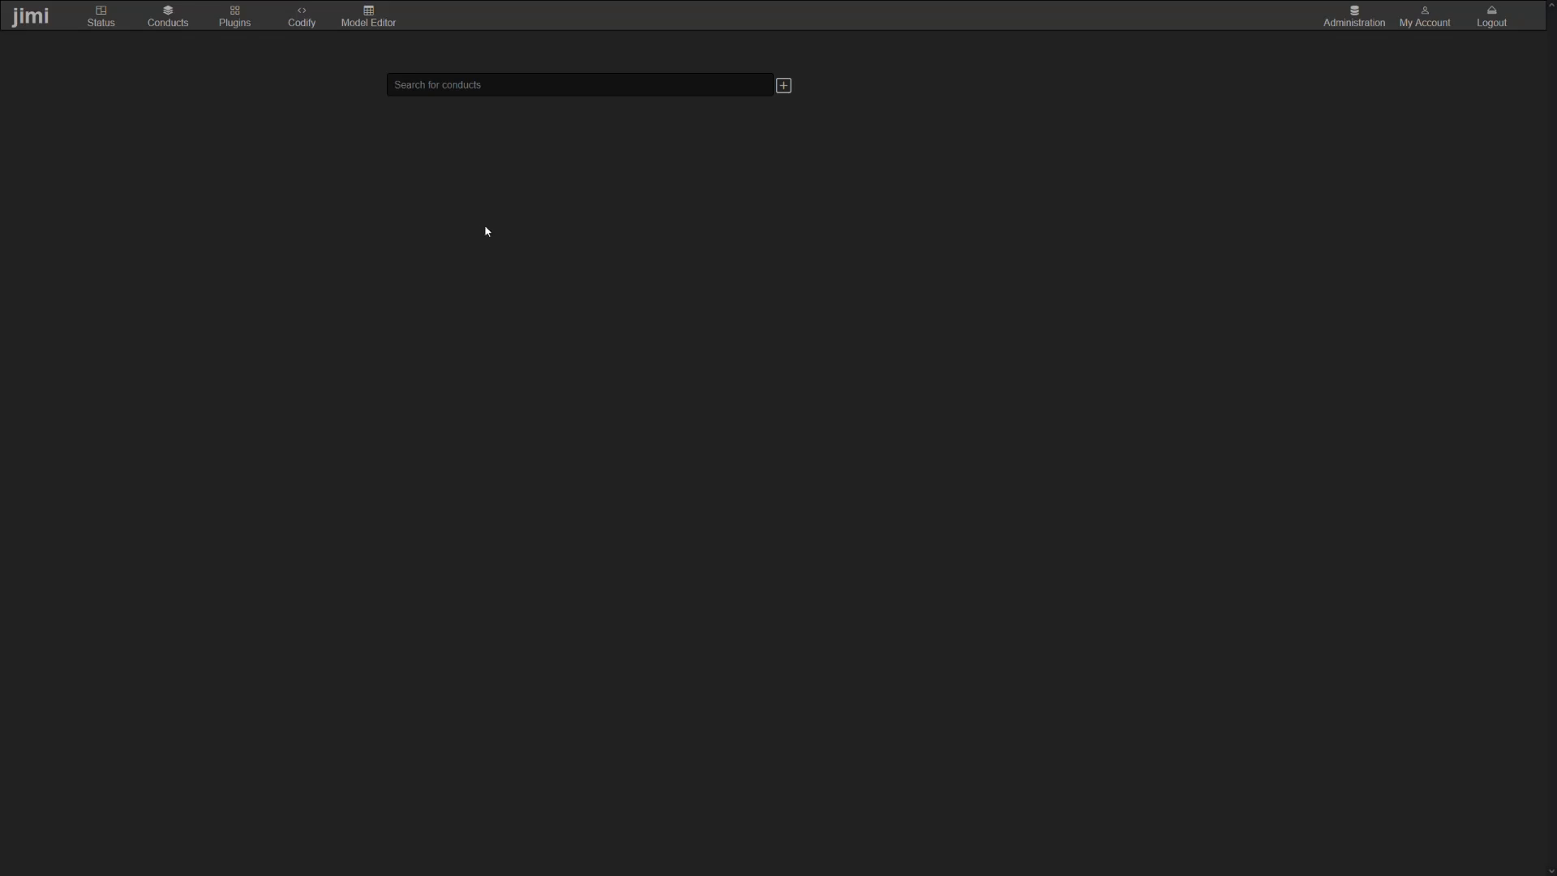
left_click(784, 86)
left_click(728, 365)
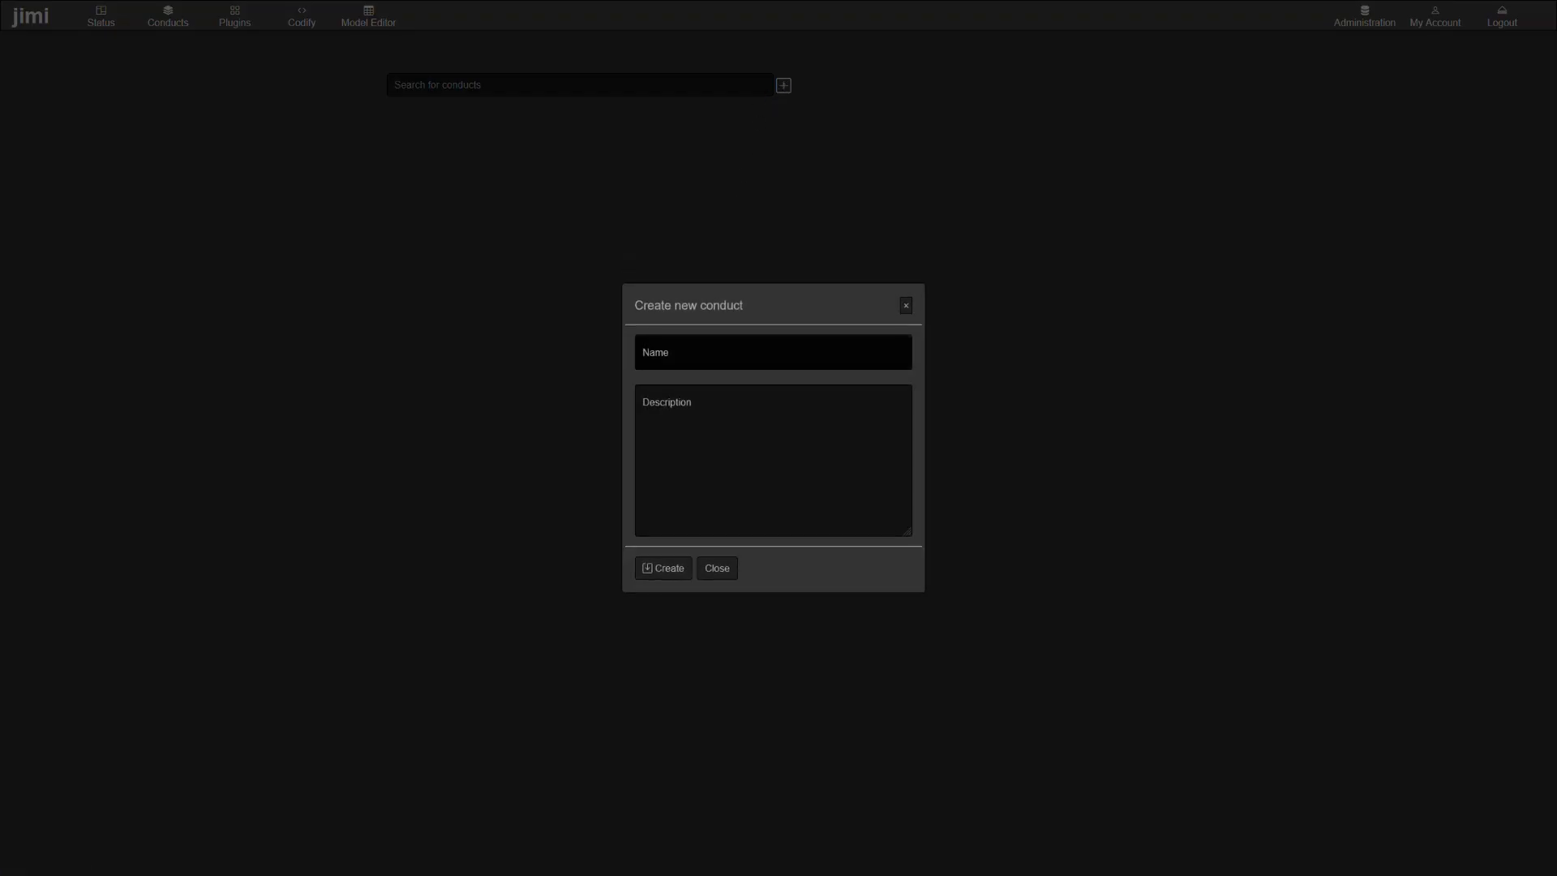
type("My First Conduct")
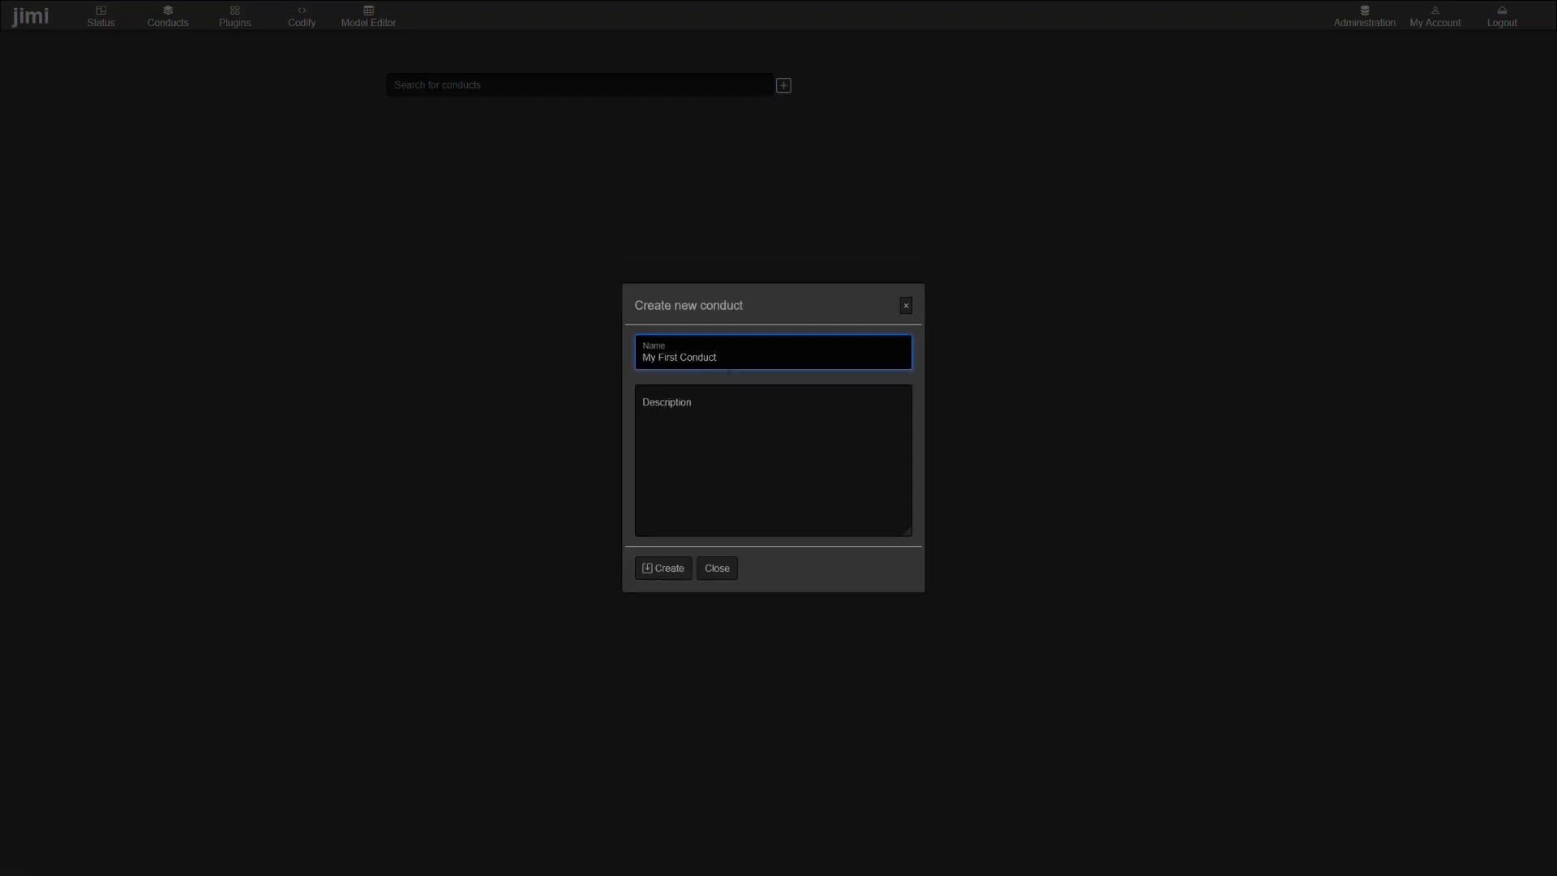
key("Tab")
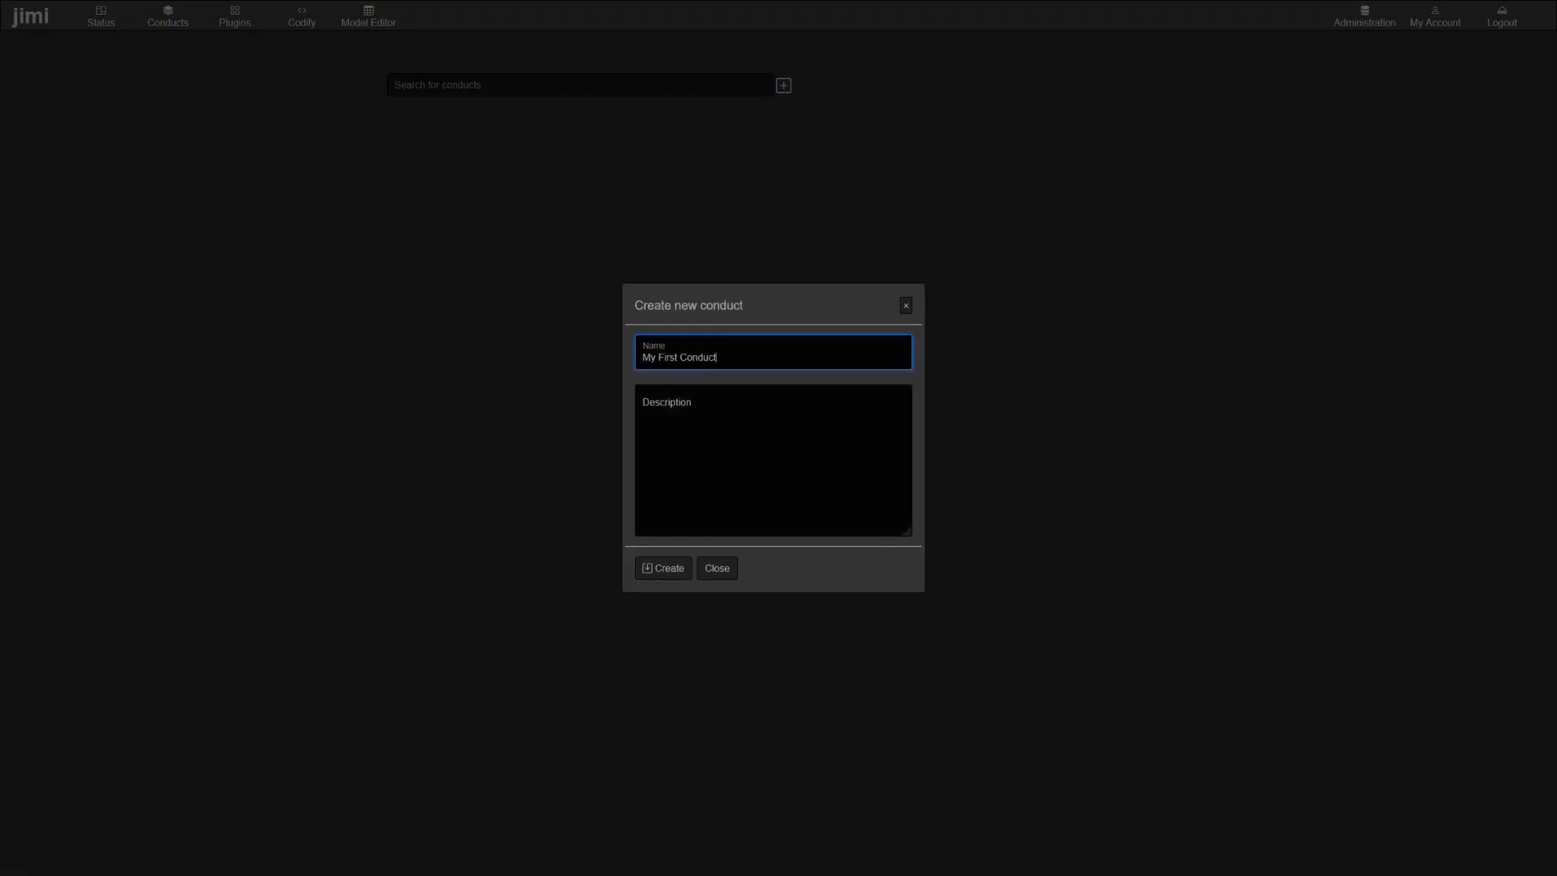
left_click(667, 568)
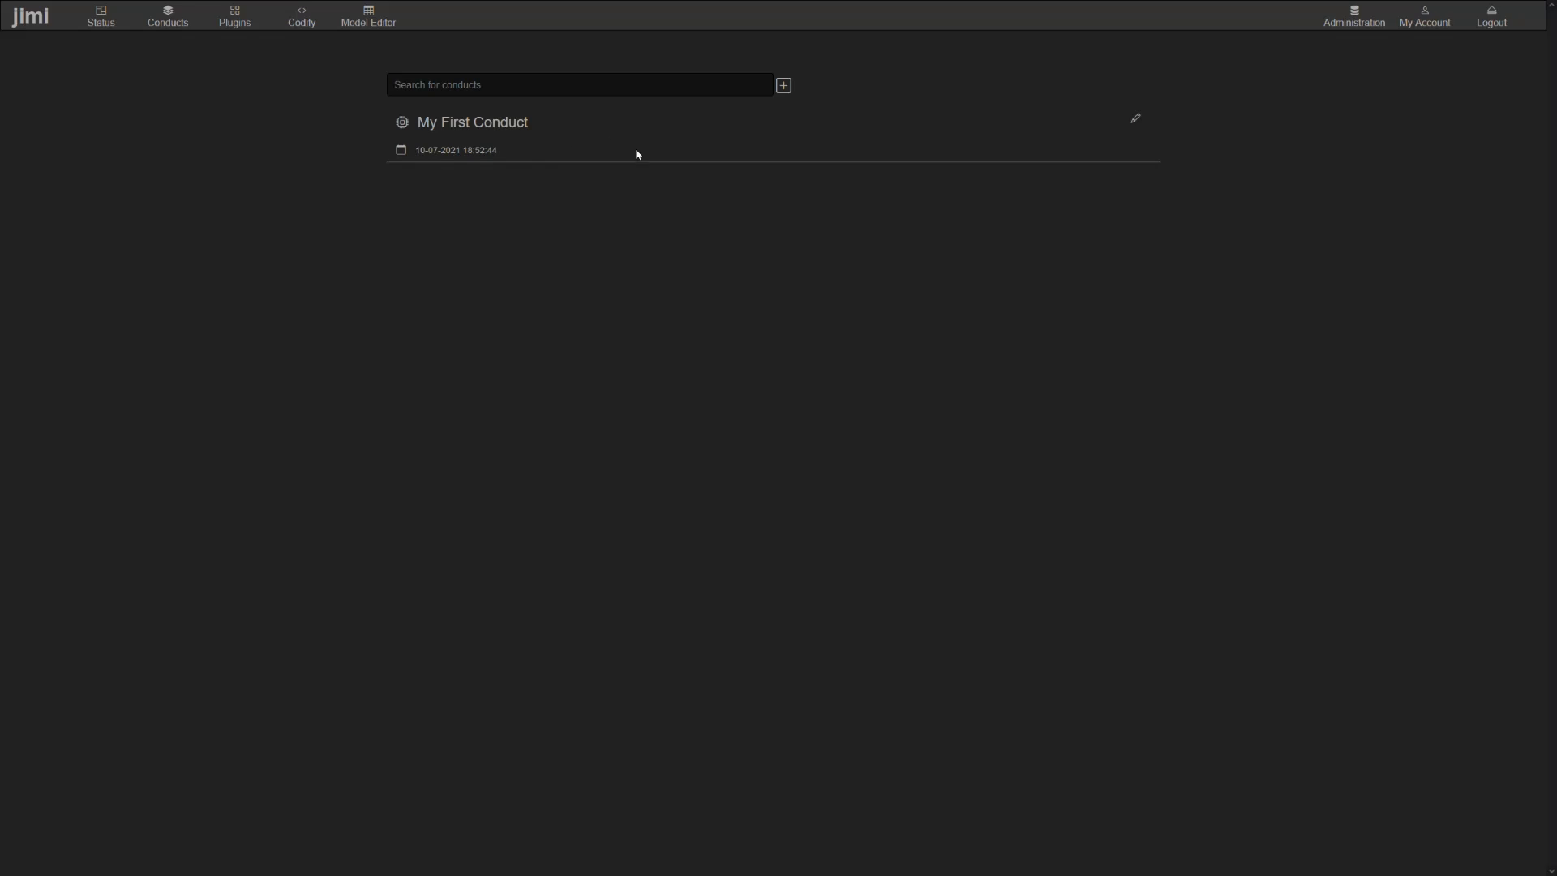
- Open My First Conduct, add a new trigger object to its flow and move it left of the canvas centre
left_click(483, 123)
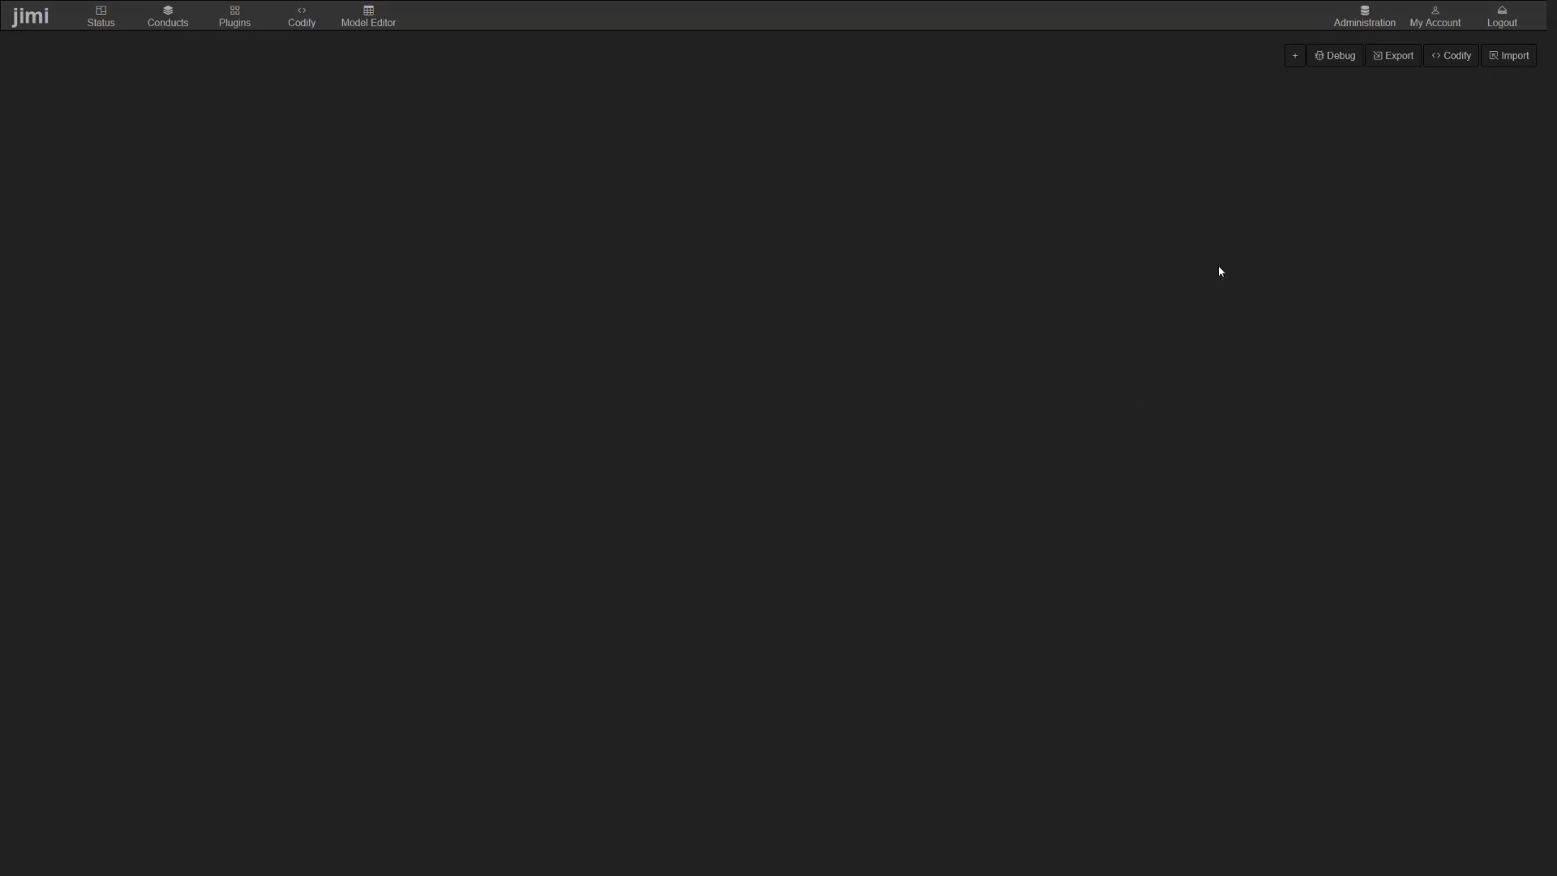
left_click(1296, 56)
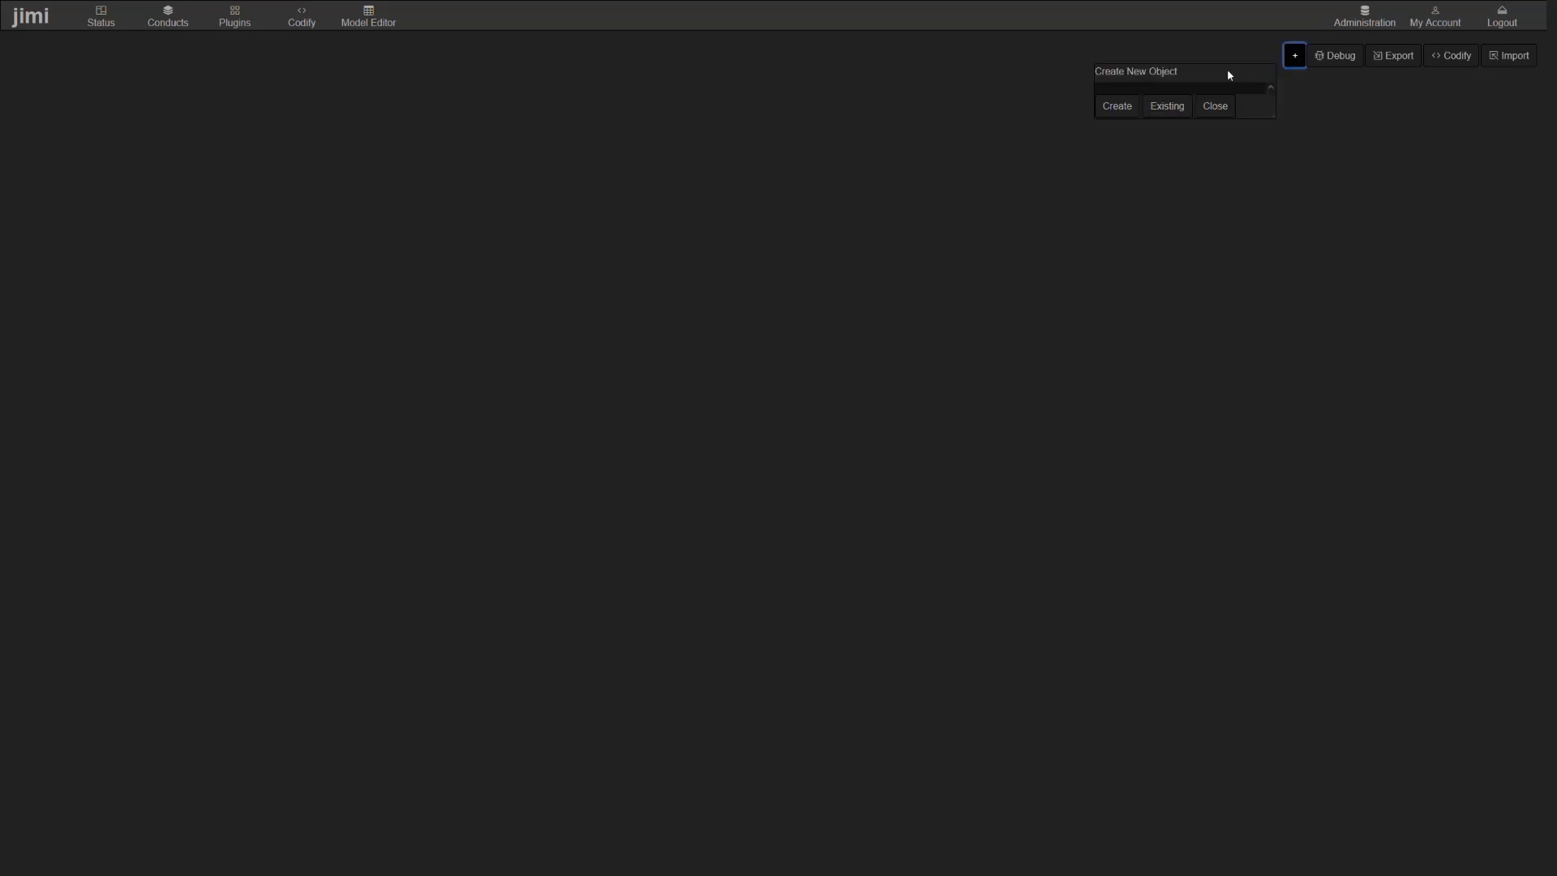
left_click(1266, 93)
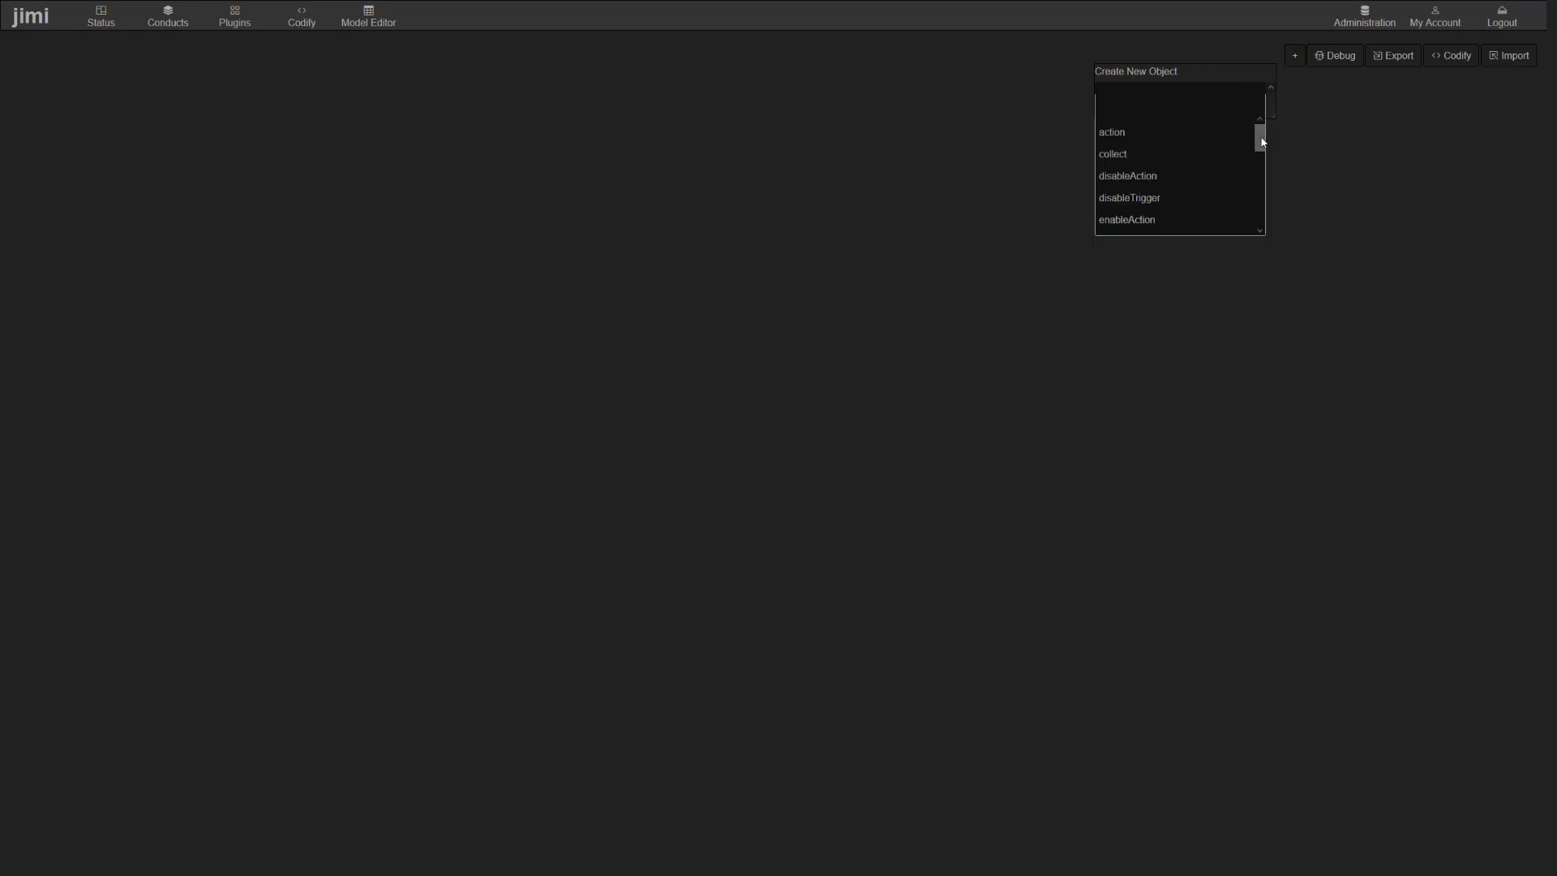
mouse_move(1259, 136)
left_mouse_down()
mouse_move(1268, 217)
mouse_move(1262, 135)
left_mouse_up()
left_click_drag(1262, 136, 1251, 213)
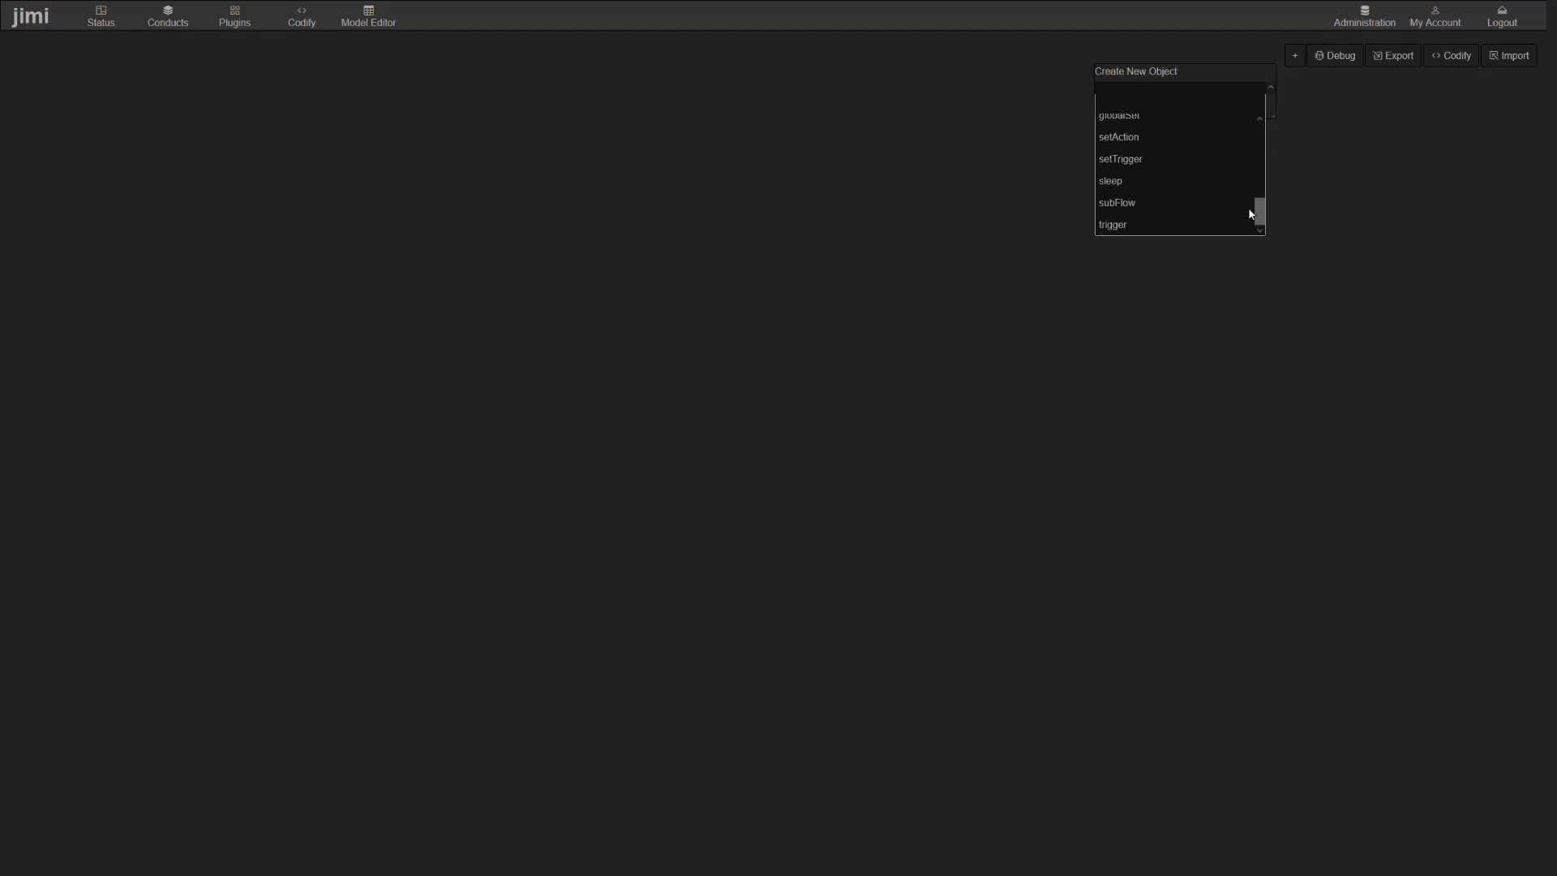
left_click(1144, 224)
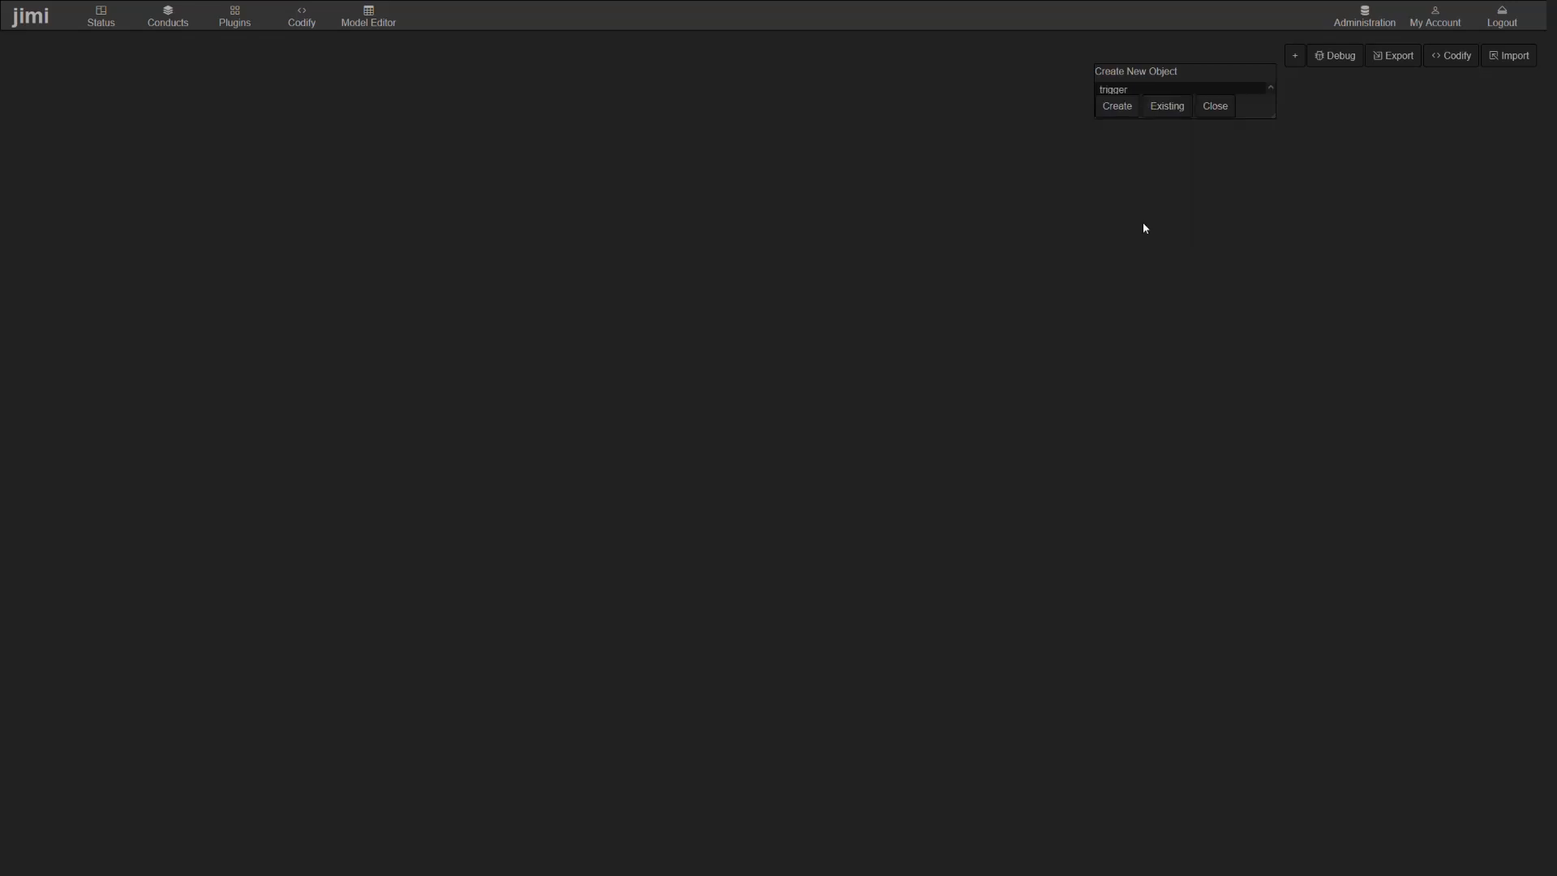
left_click(1119, 112)
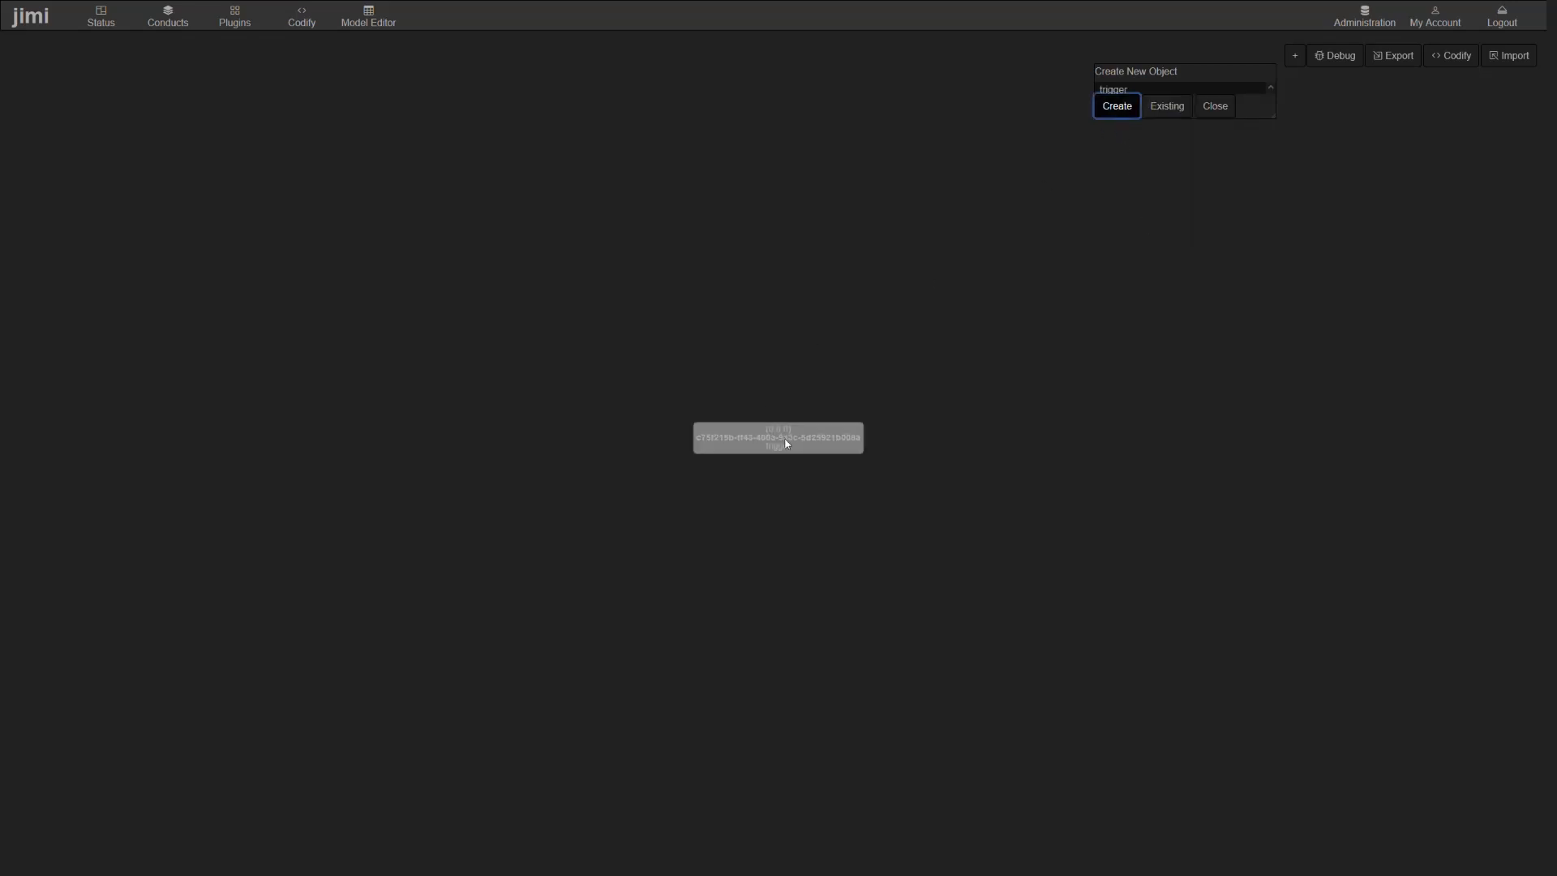
left_click_drag(785, 444, 610, 422)
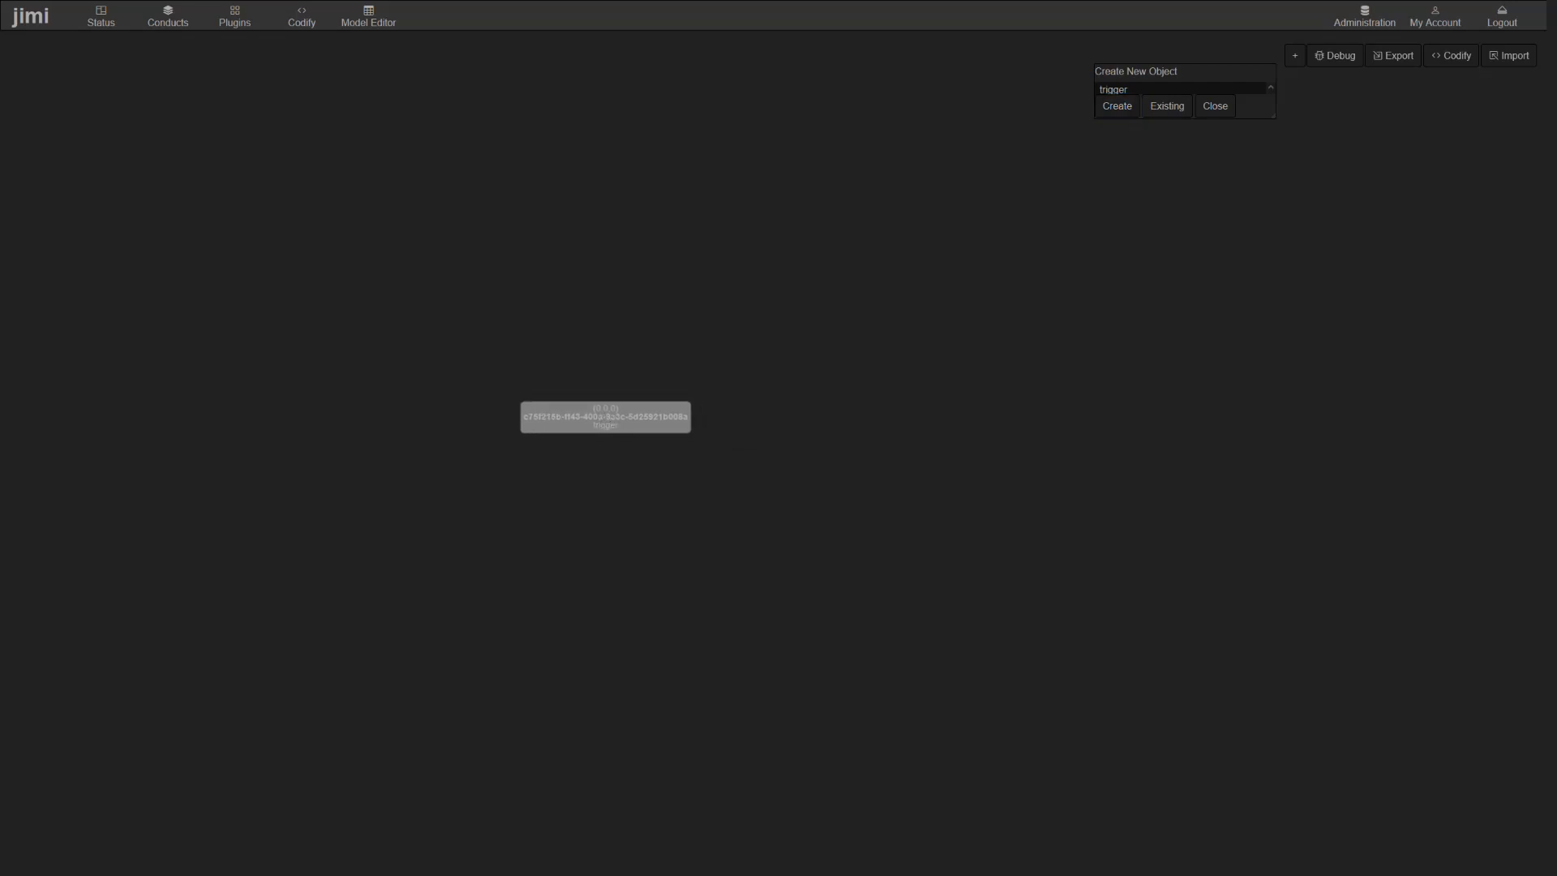
- Rename the new trigger as "My First Trigger" in its properties and save it
double_click(648, 427)
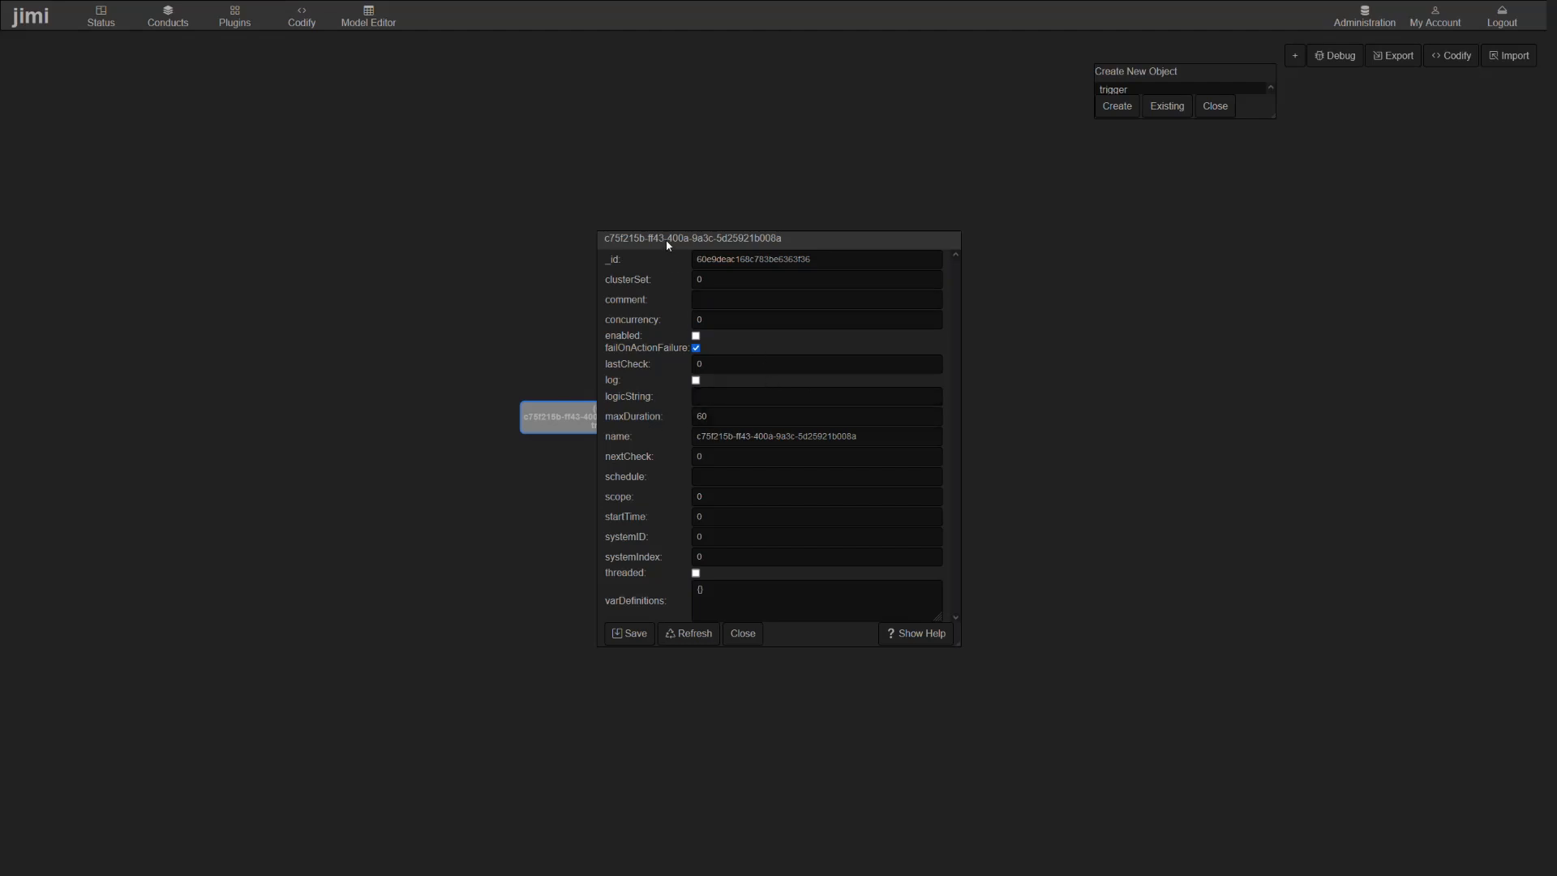
left_click_drag(666, 241, 773, 213)
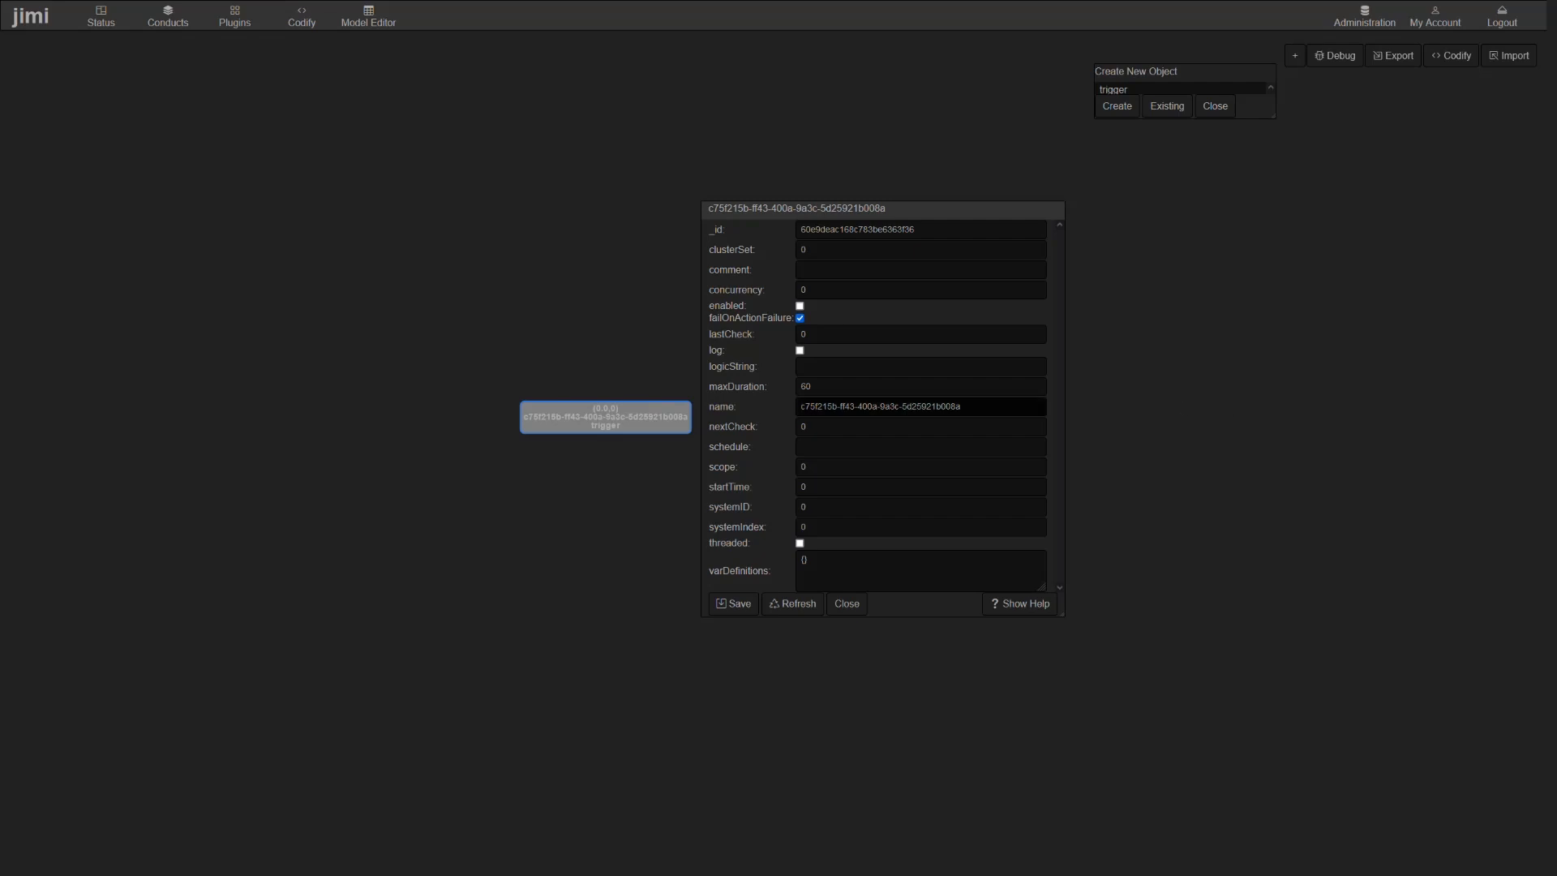
left_click_drag(962, 407, 804, 406)
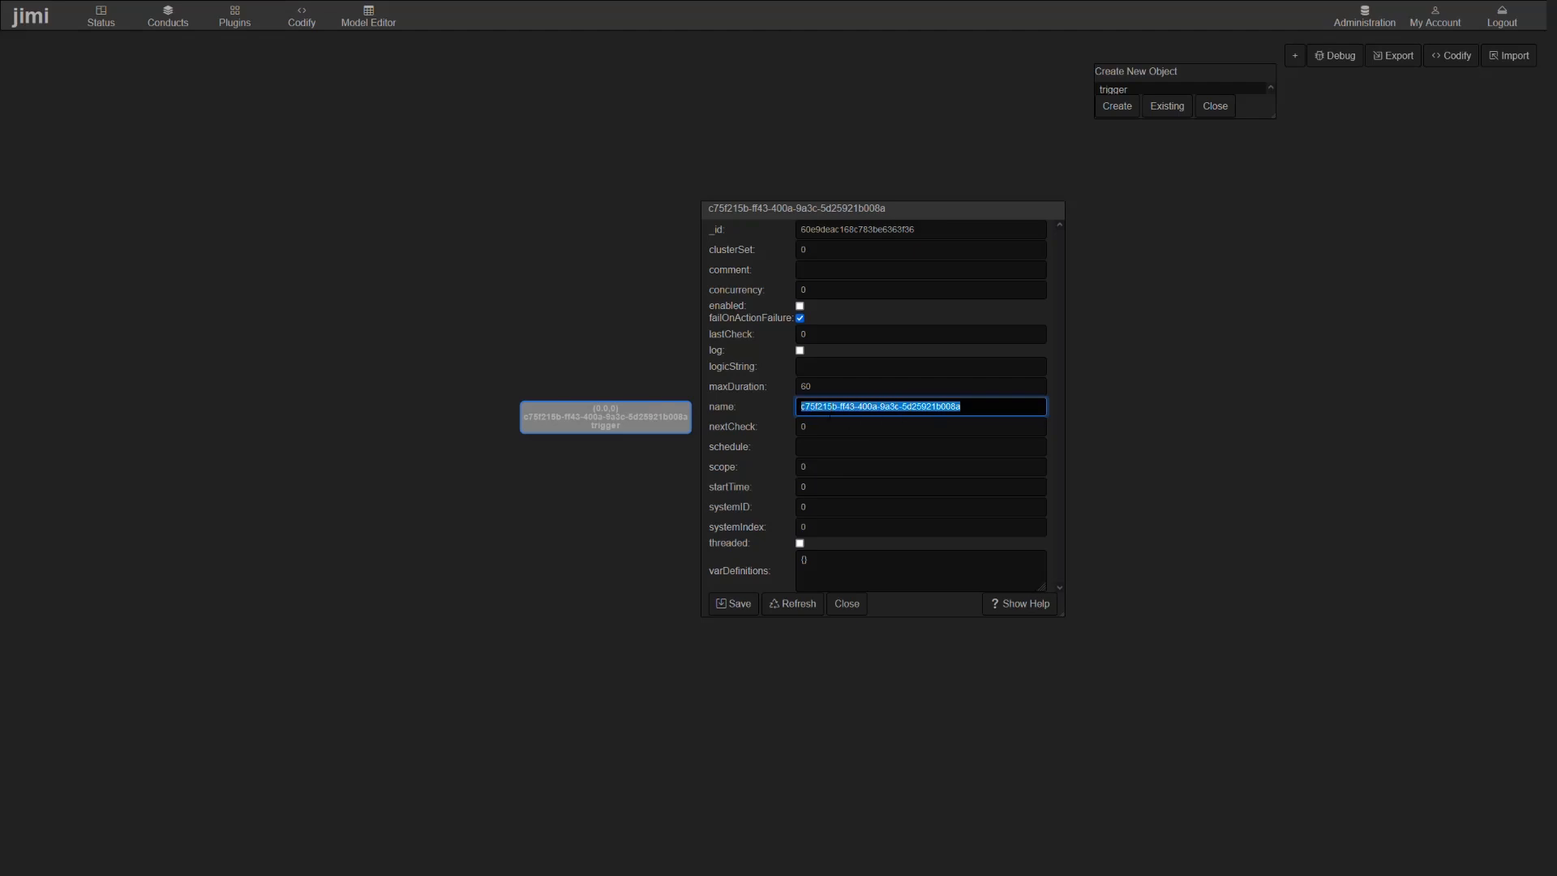
type("My ")
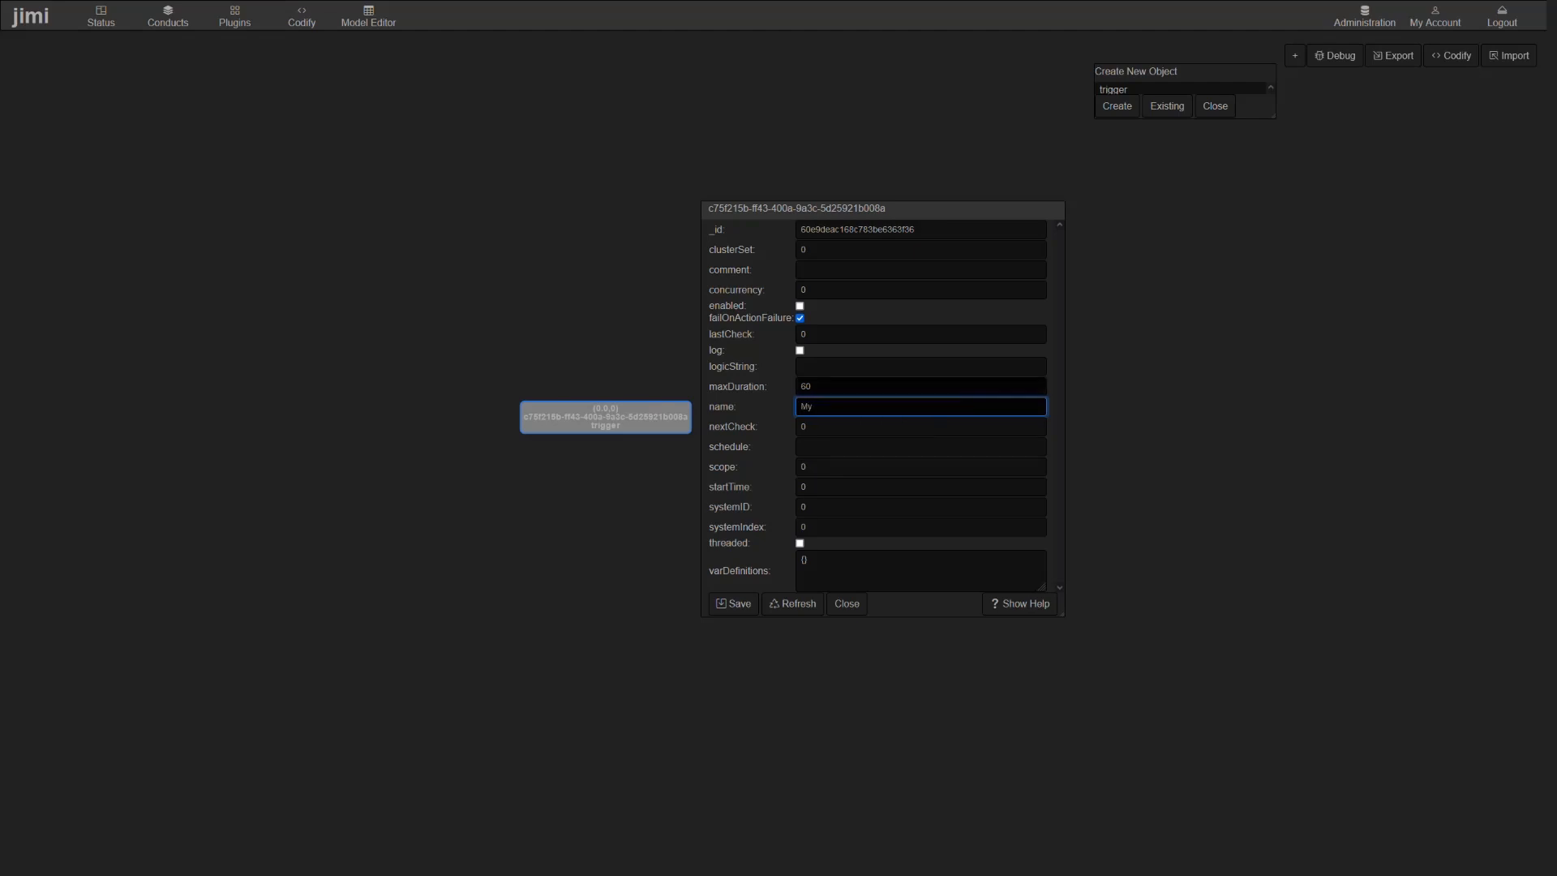
type("Filst Trigger")
left_click(741, 604)
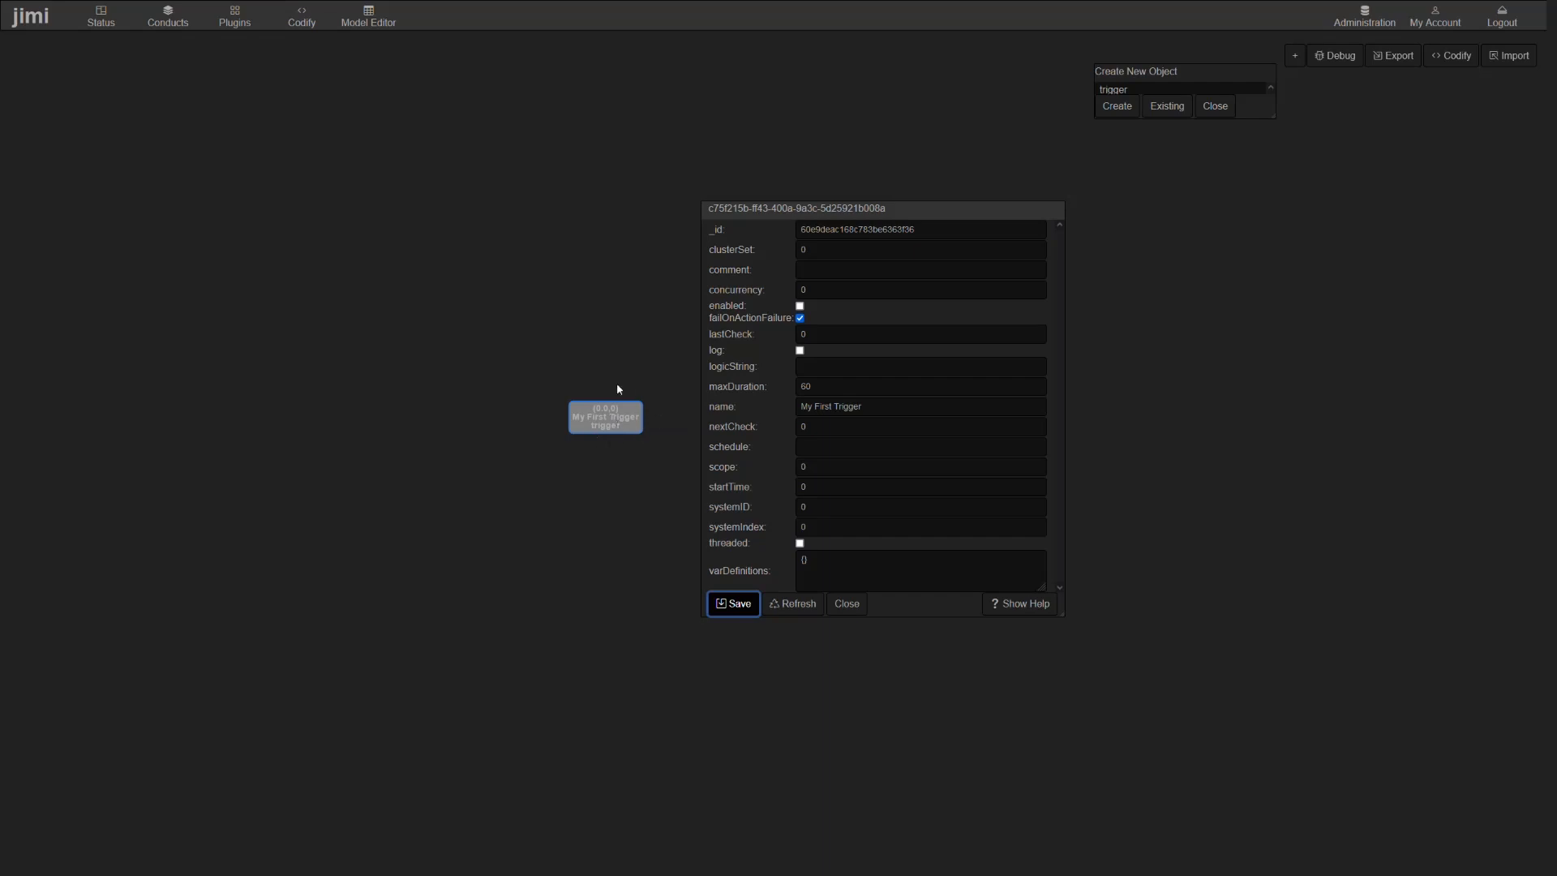
- Set My First Trigger's schedule to 10s, enable the trigger, save it and close its properties
left_click(783, 409)
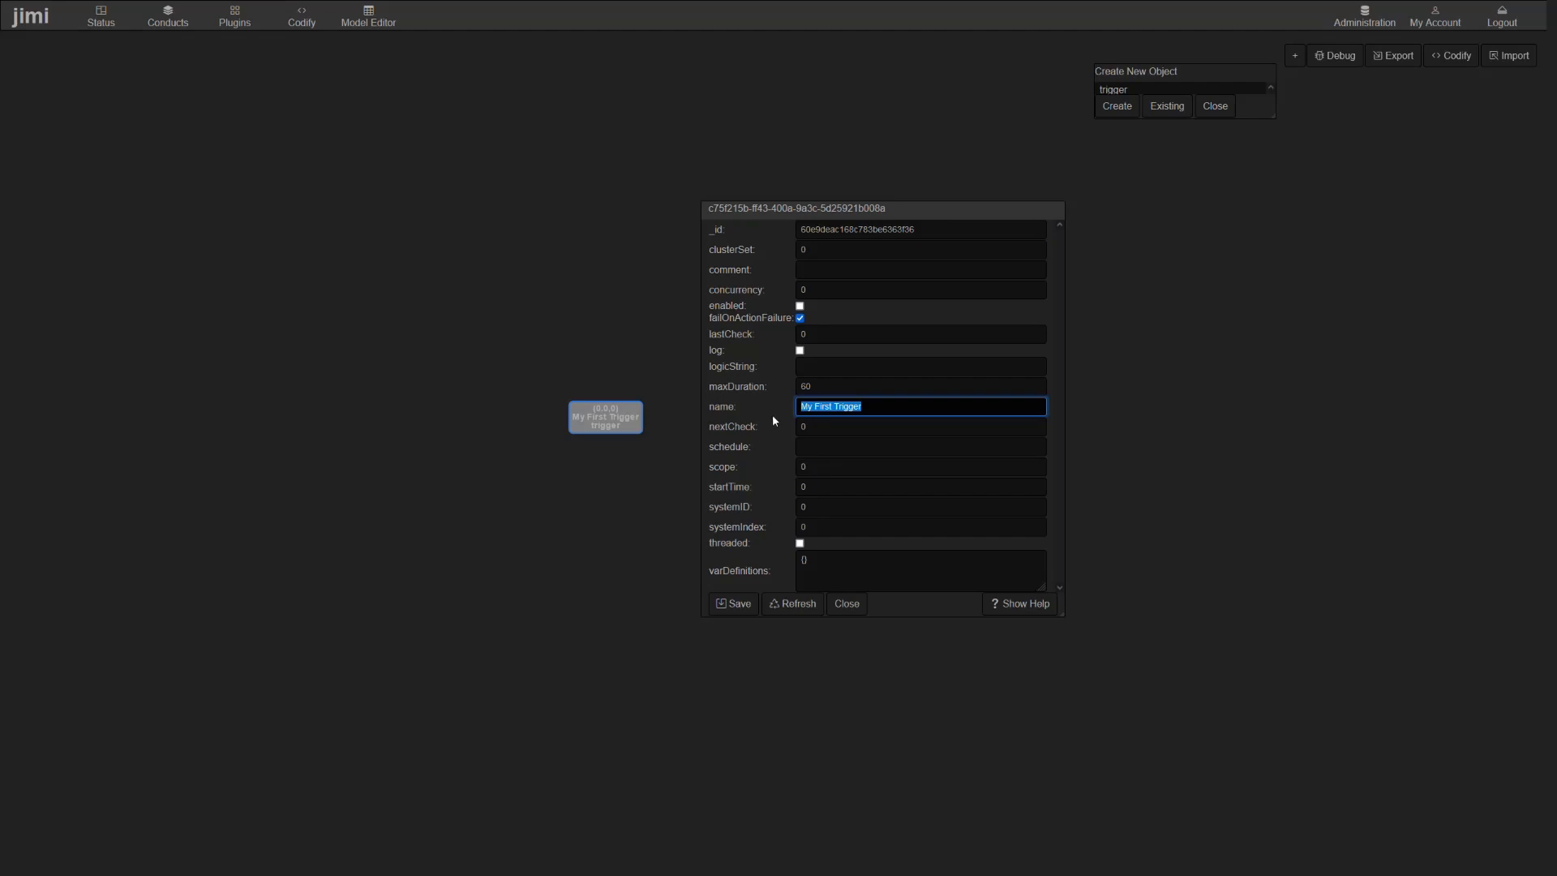
left_click(811, 446)
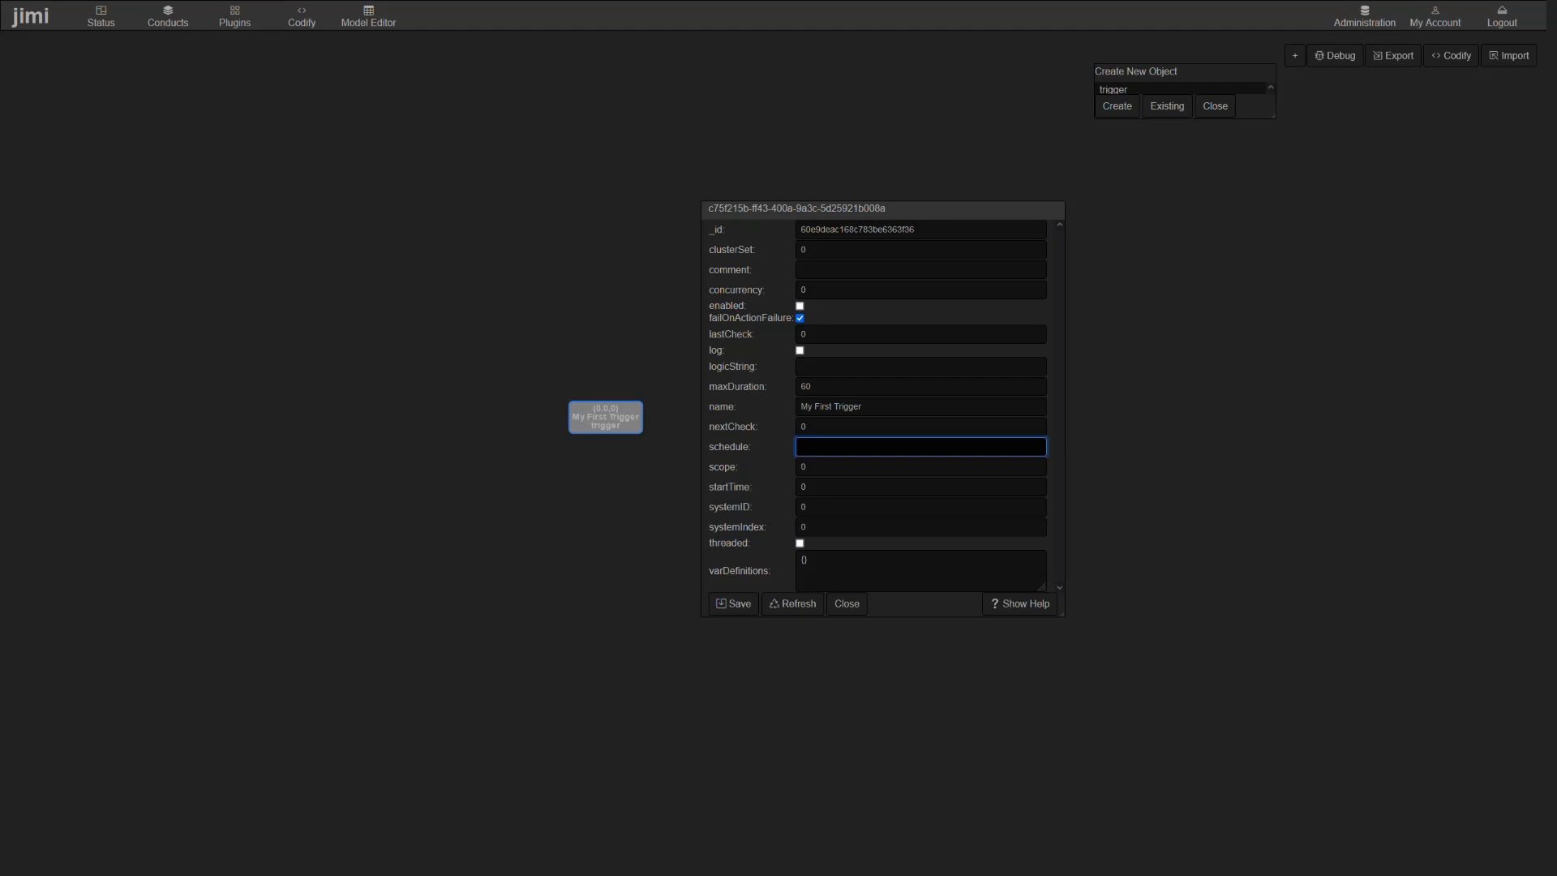
type("0s")
left_click(801, 306)
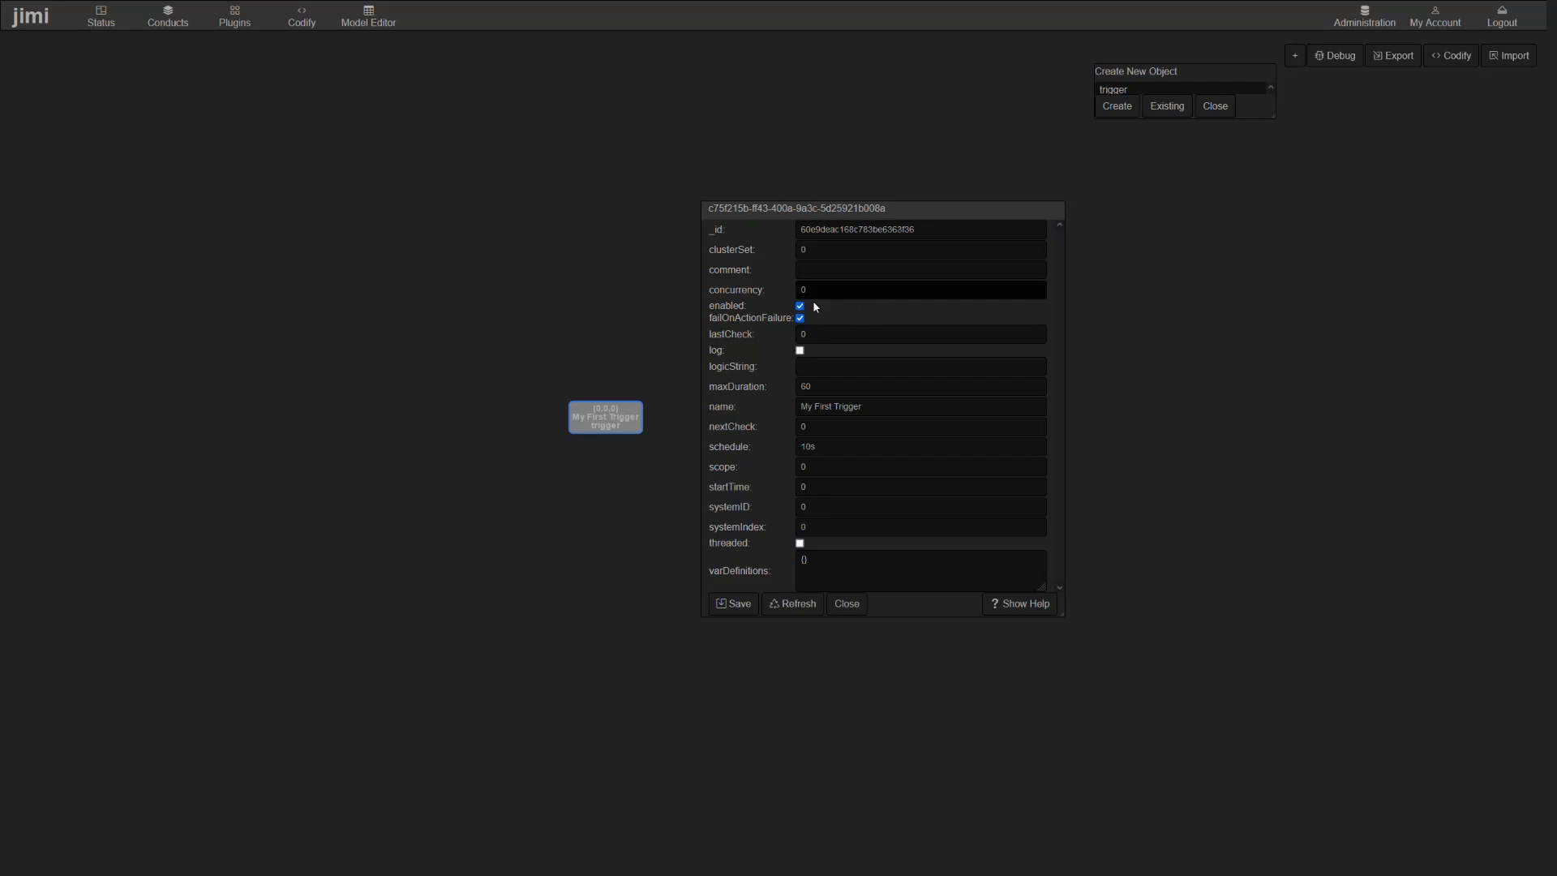
left_click(743, 603)
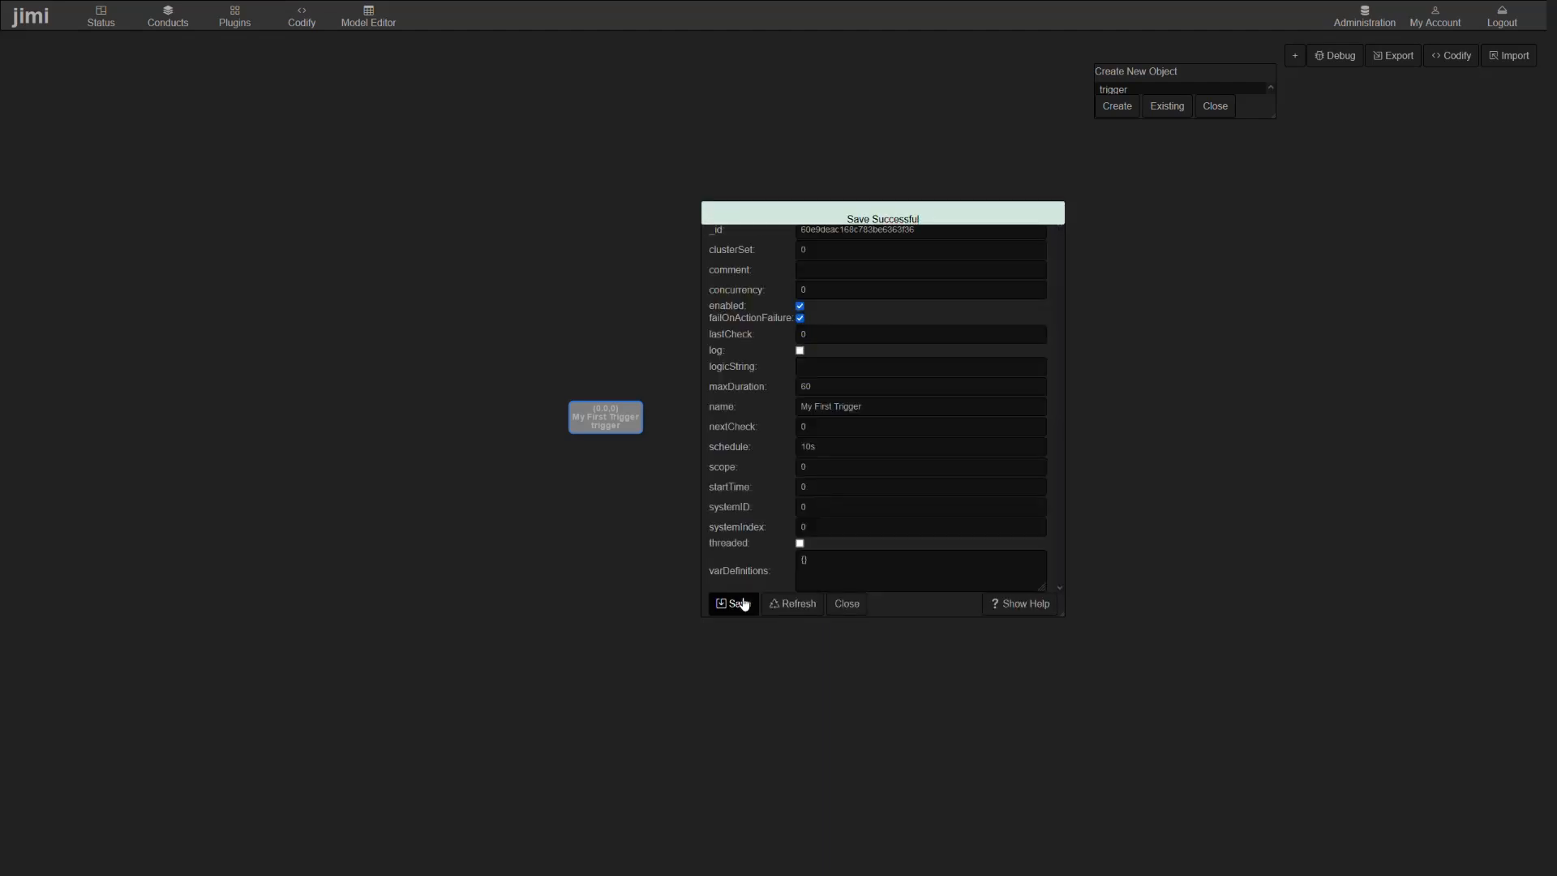
left_click(847, 603)
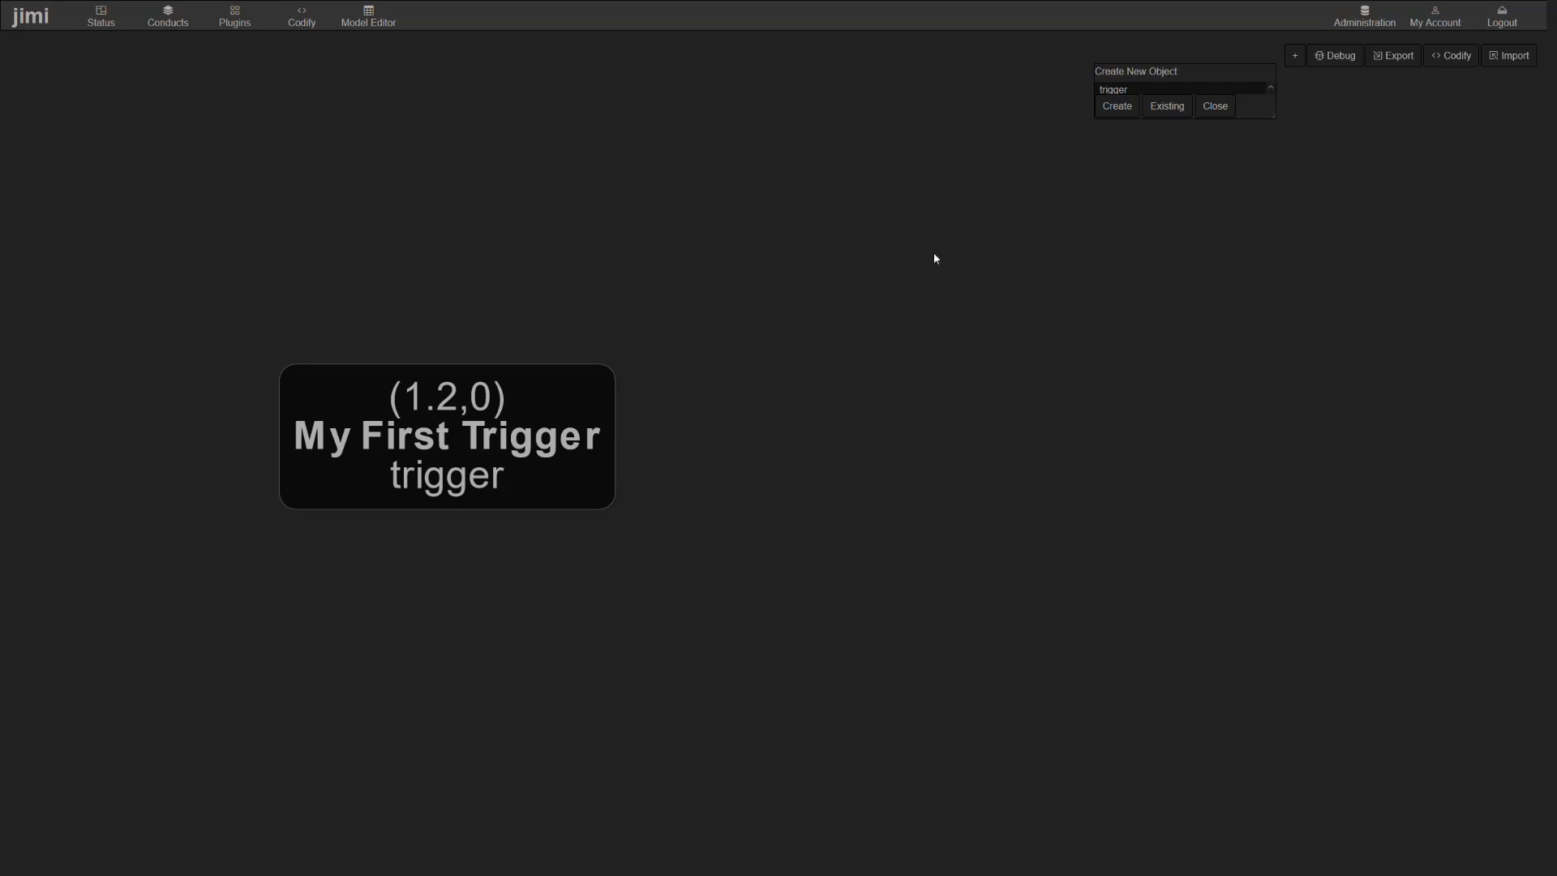
- Add a new action object to the flow and place it to the right of My First Trigger
left_click(1160, 92)
left_click(1131, 108)
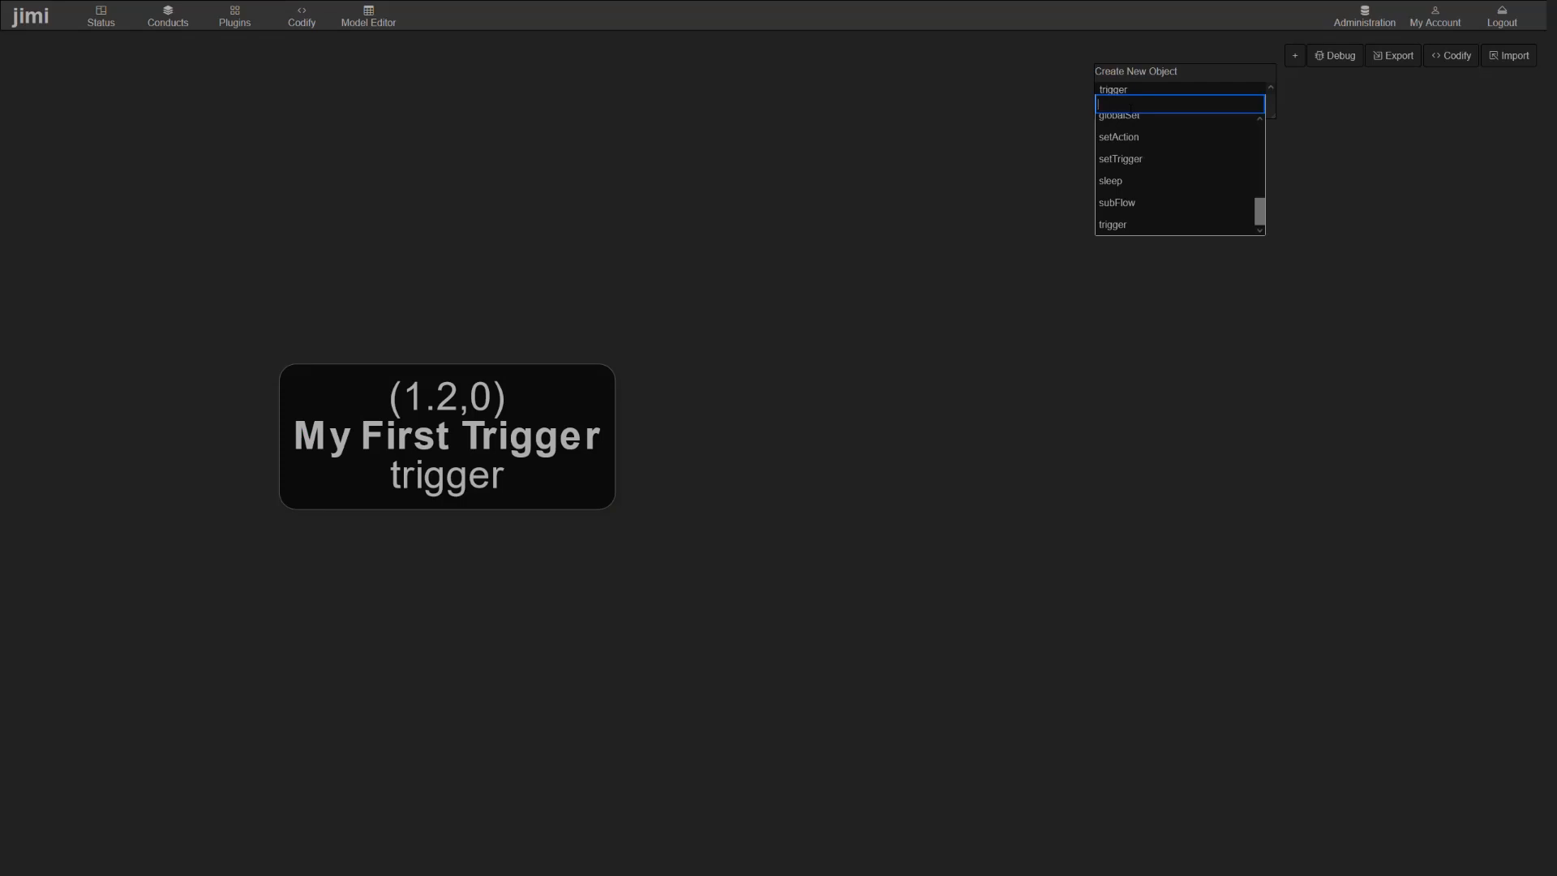
type("action")
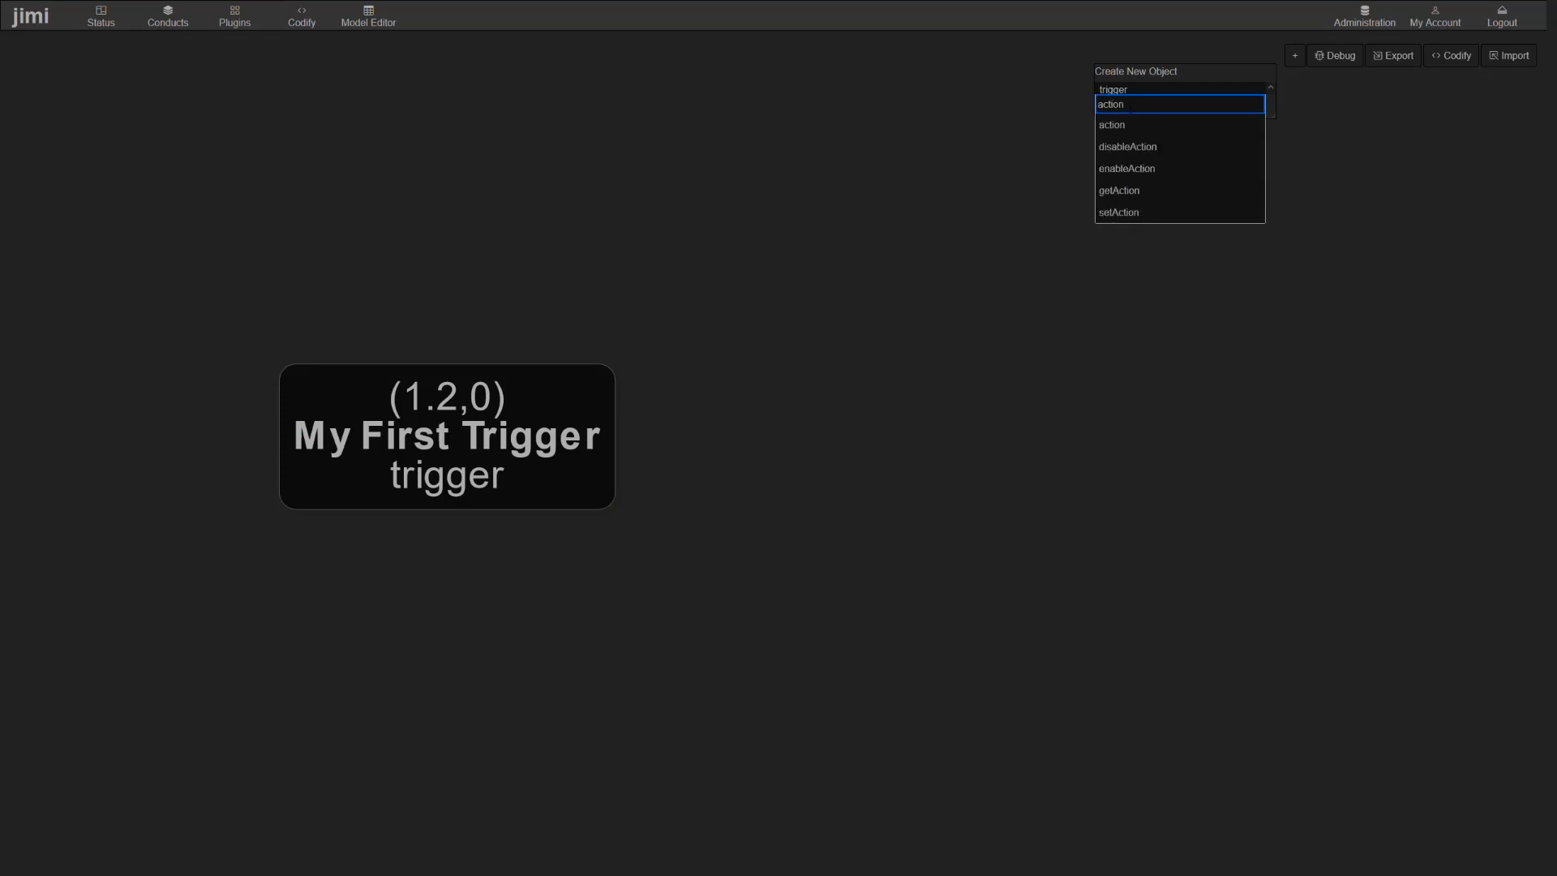
left_click(1137, 125)
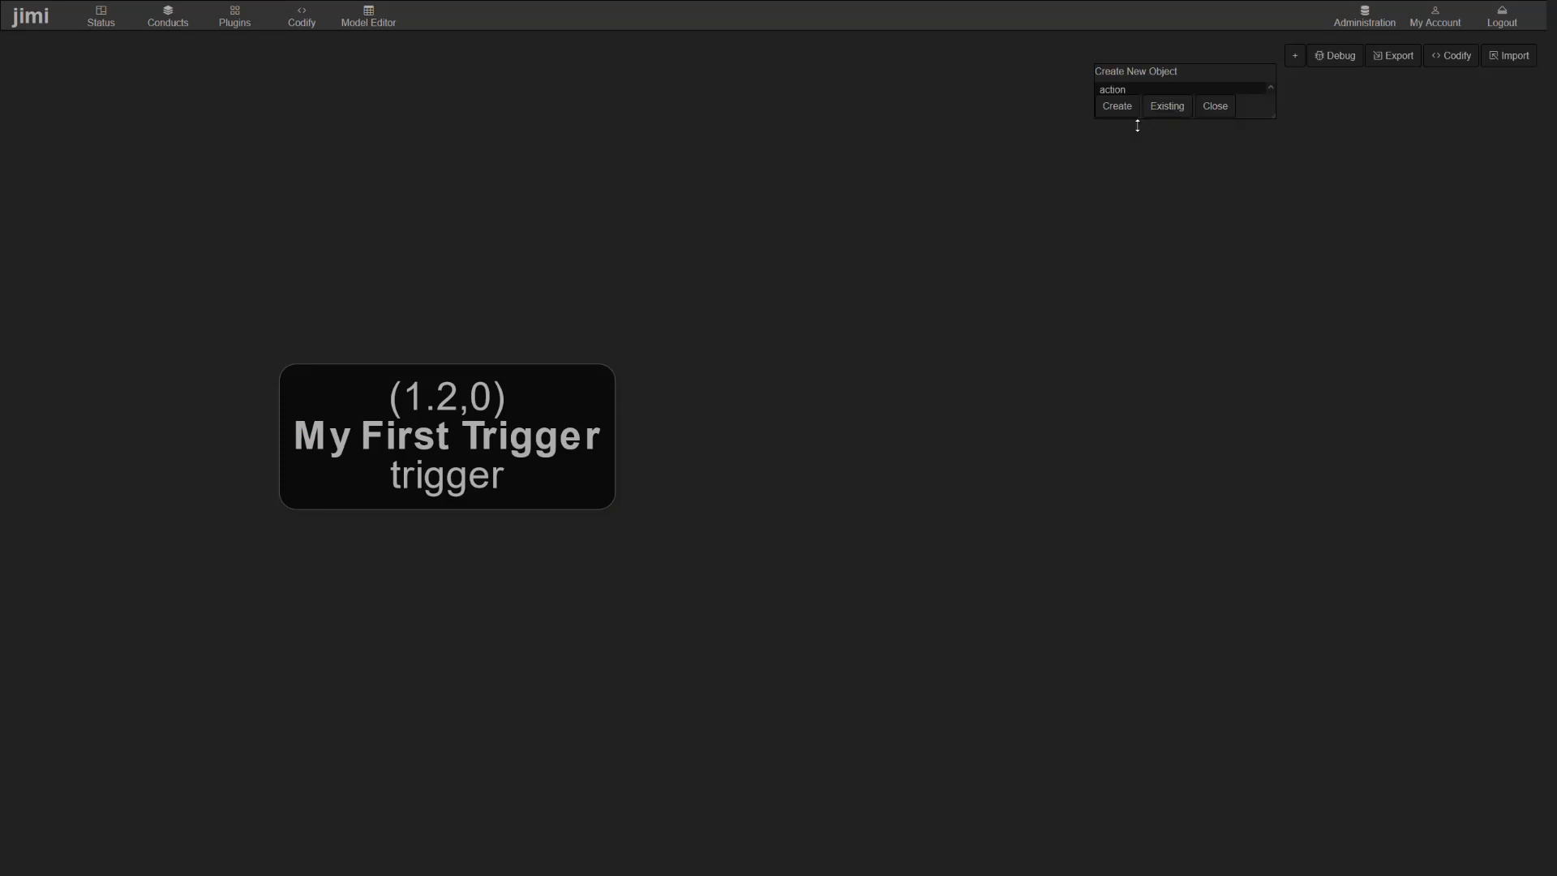
left_click(1119, 108)
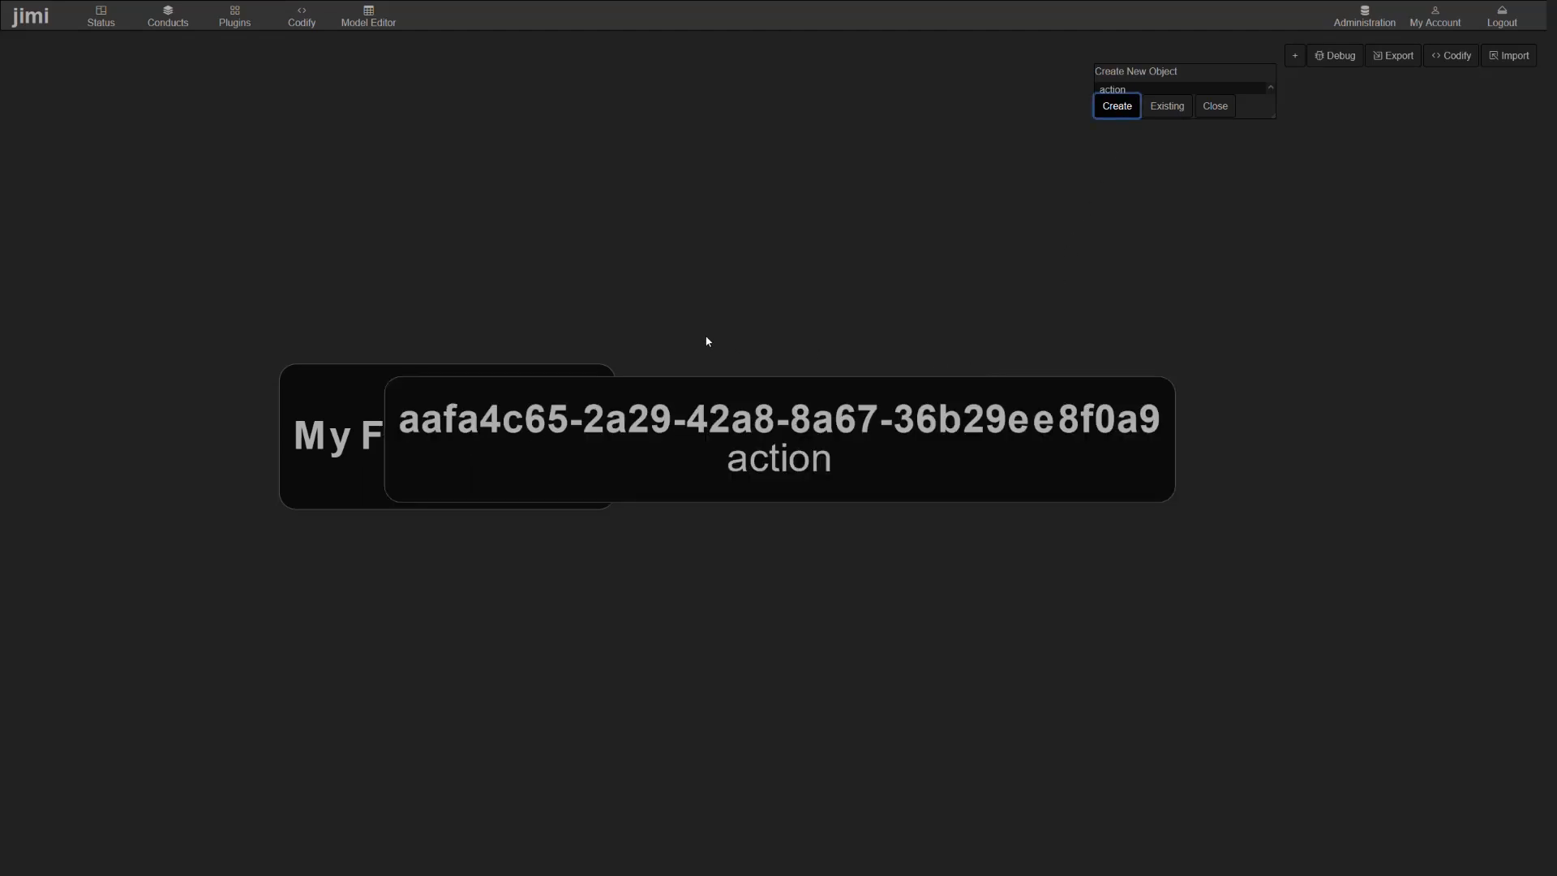
scroll(707, 341, "down", 3)
scroll(766, 306, "down", 2)
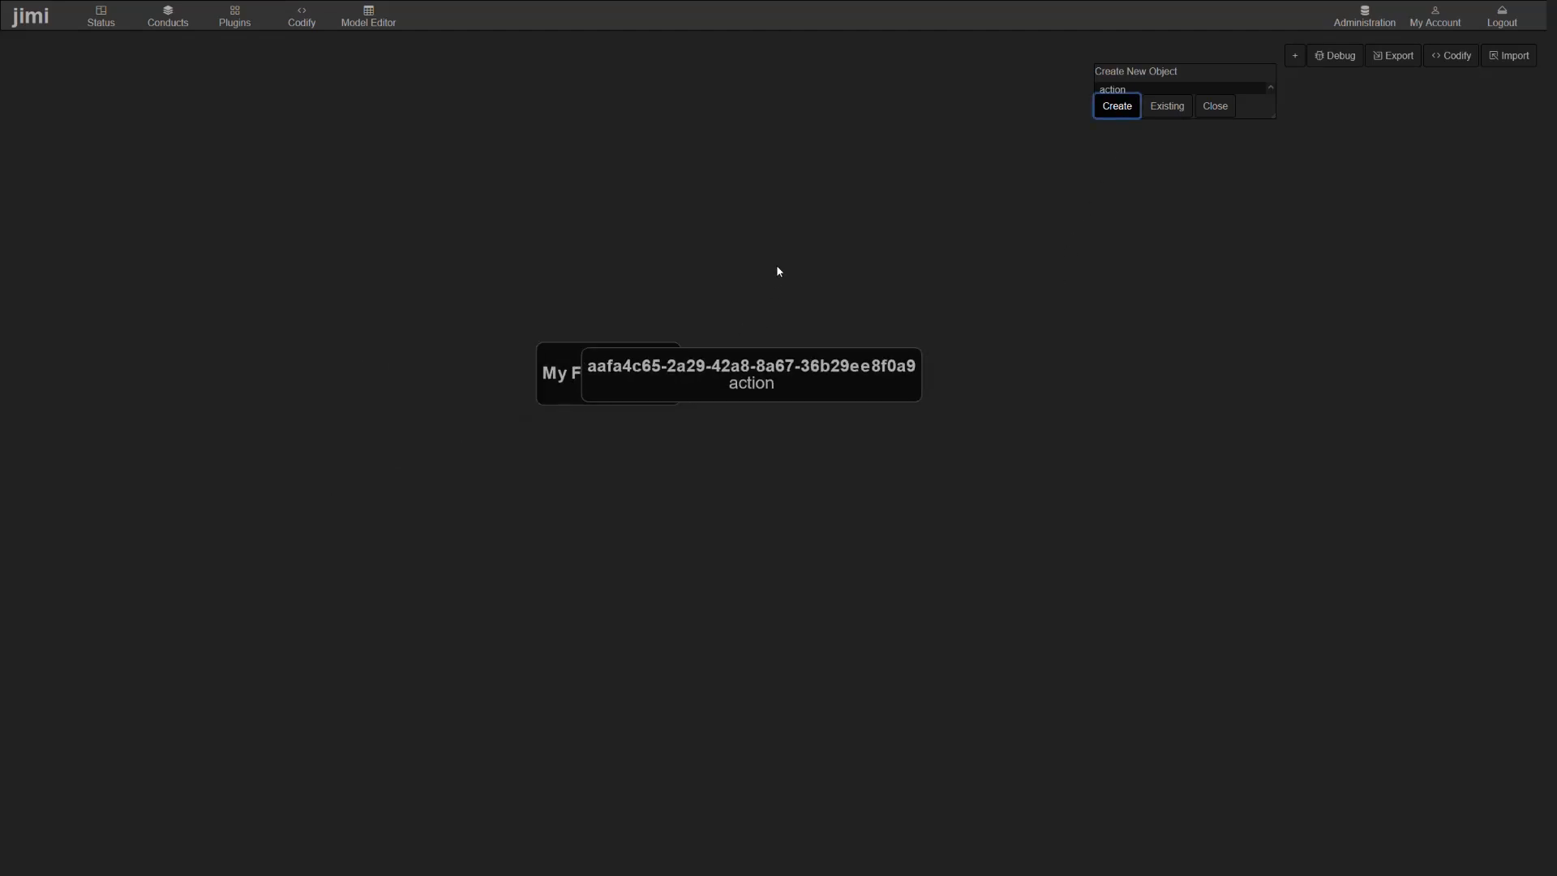
left_click_drag(682, 379, 872, 374)
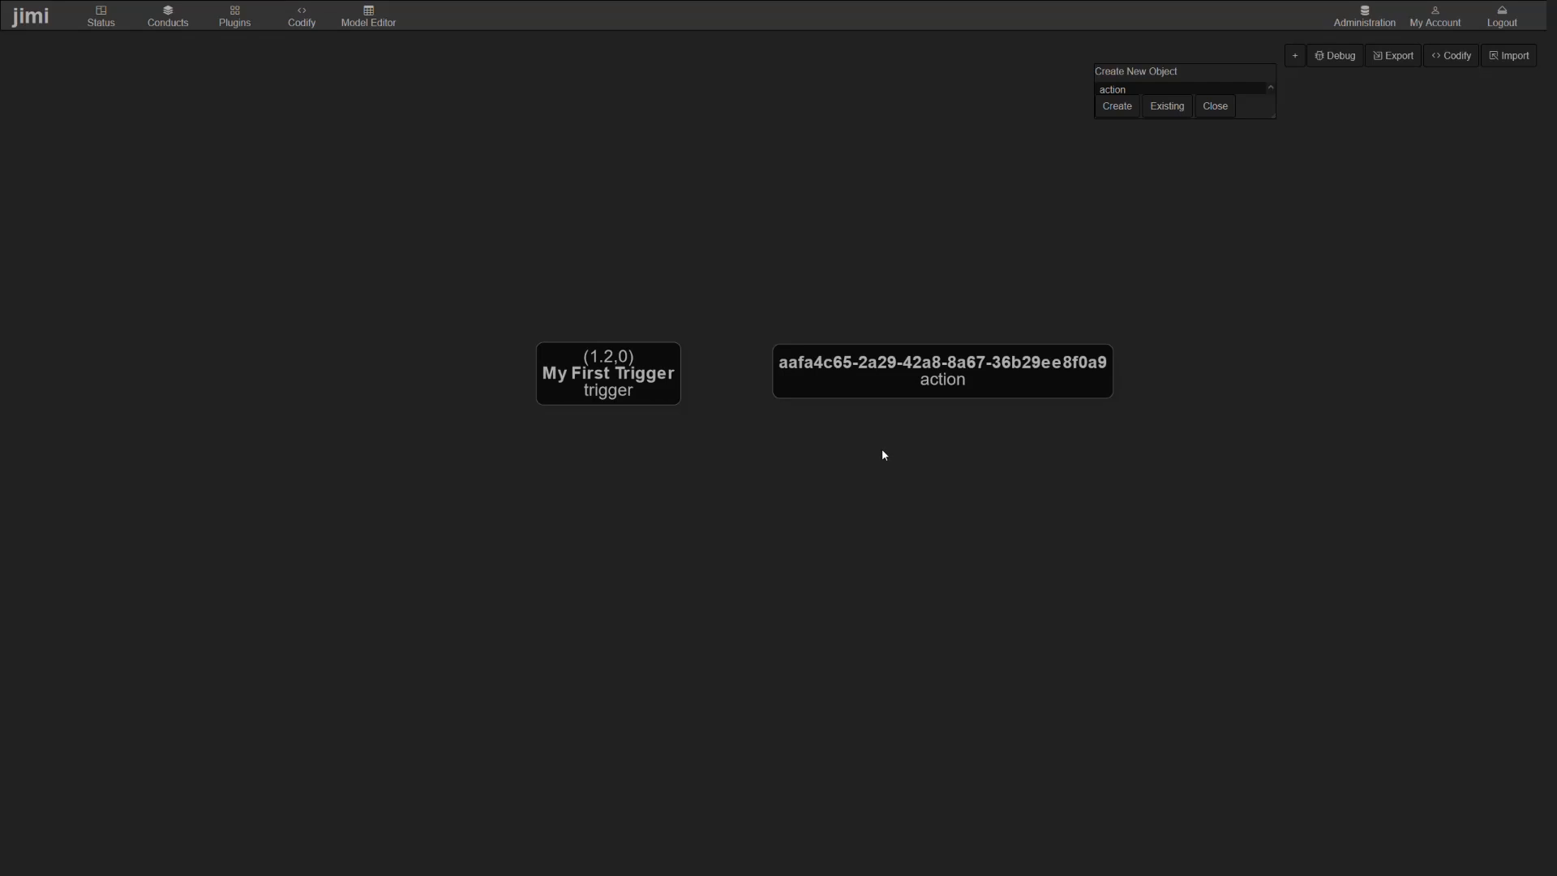
- Rename the new action as "My First Action" in its properties, save it and close the properties
right_click(890, 382)
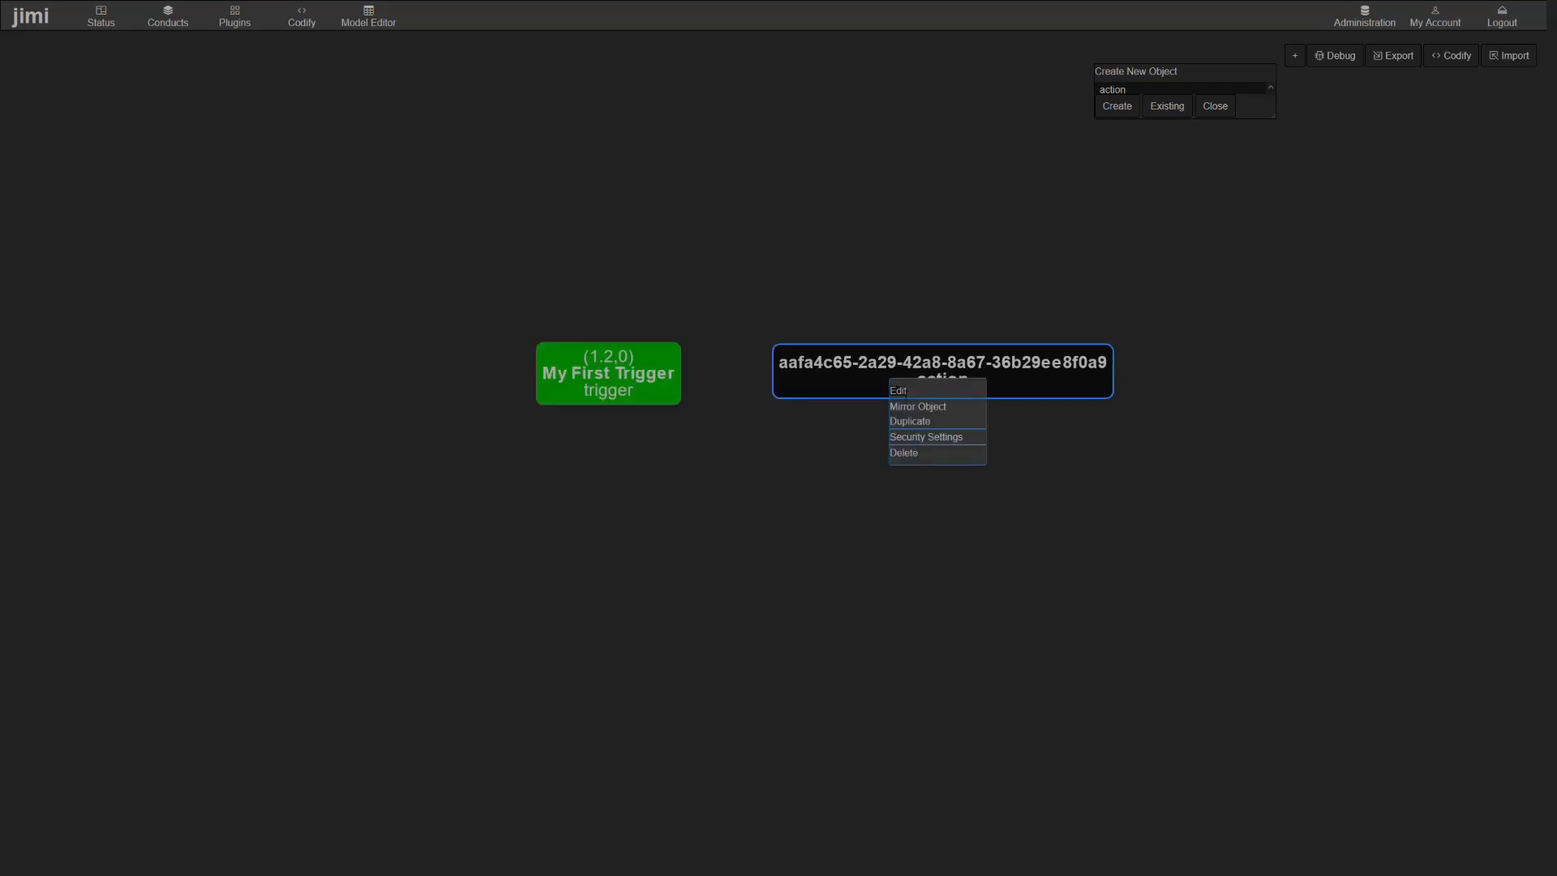
left_click(898, 390)
left_click_drag(723, 330, 801, 409)
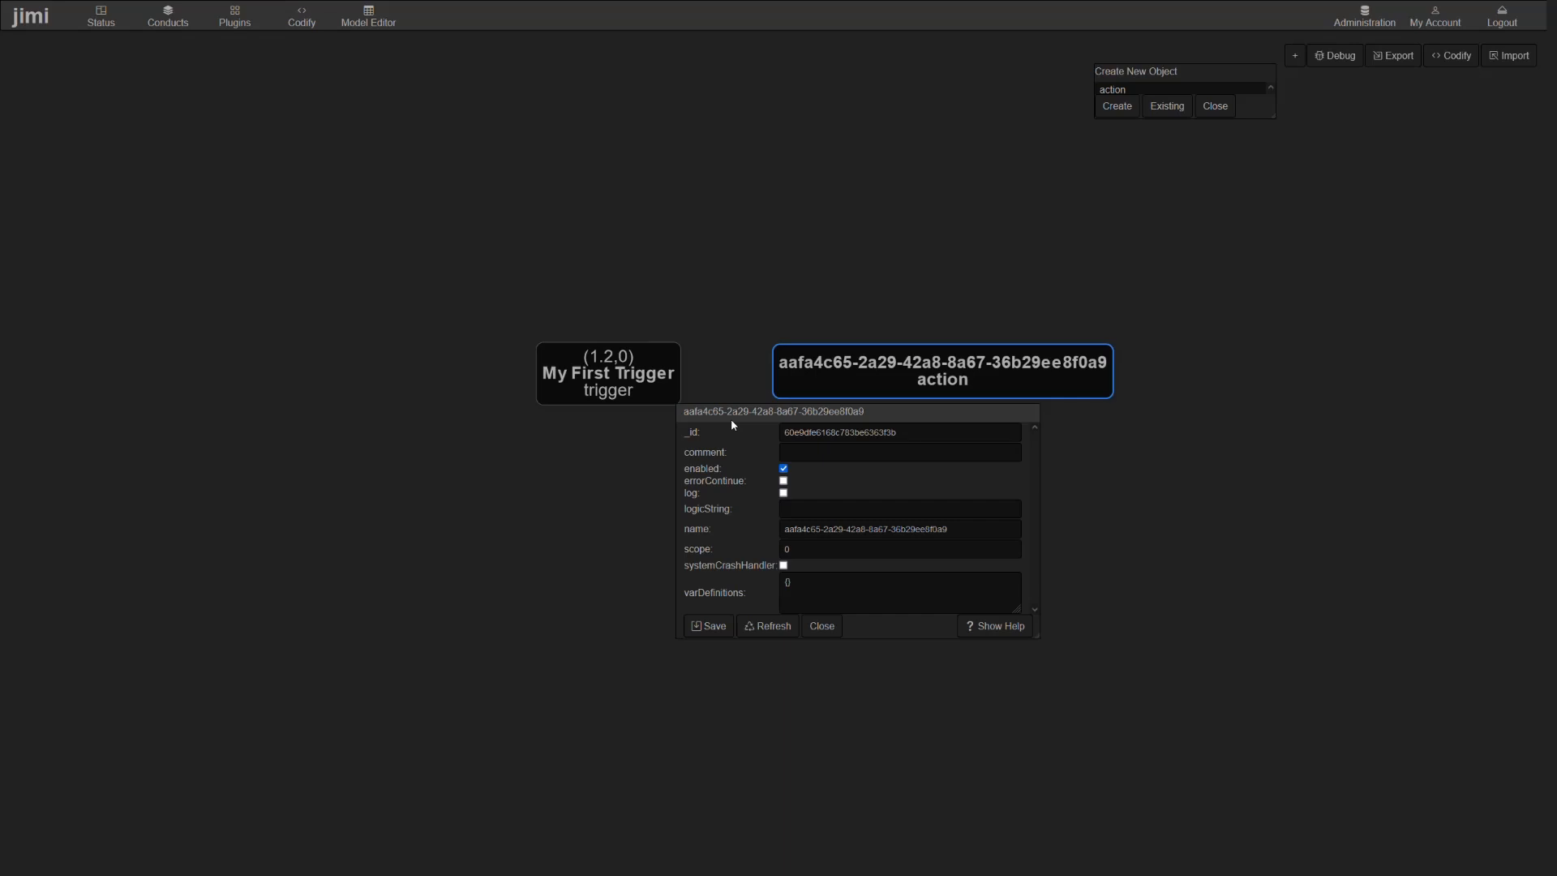
key("Tab")
key("Tab")
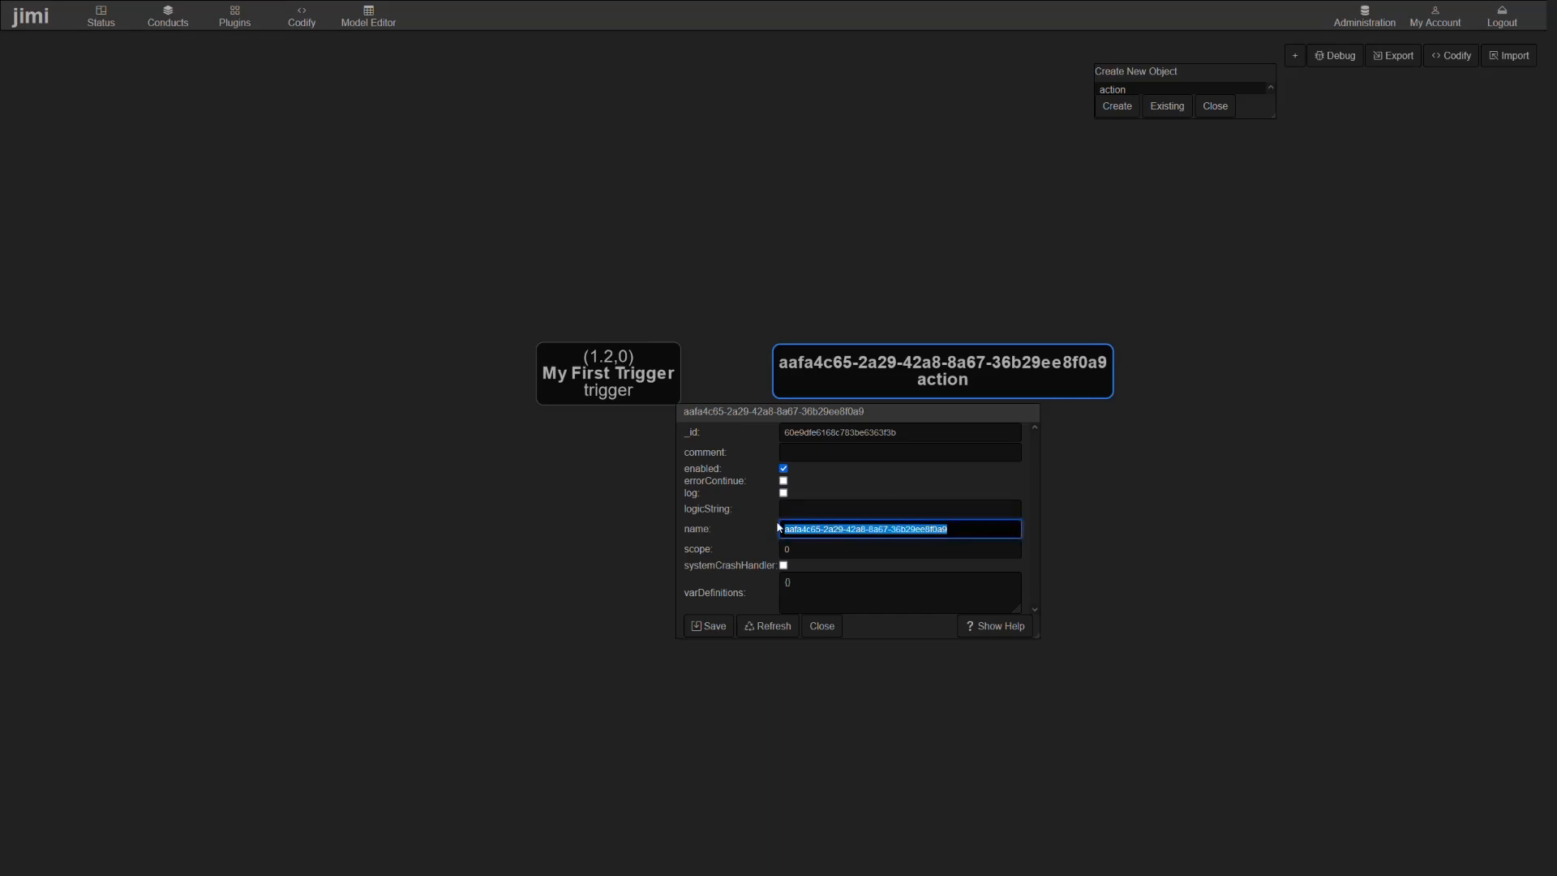
type("My First ")
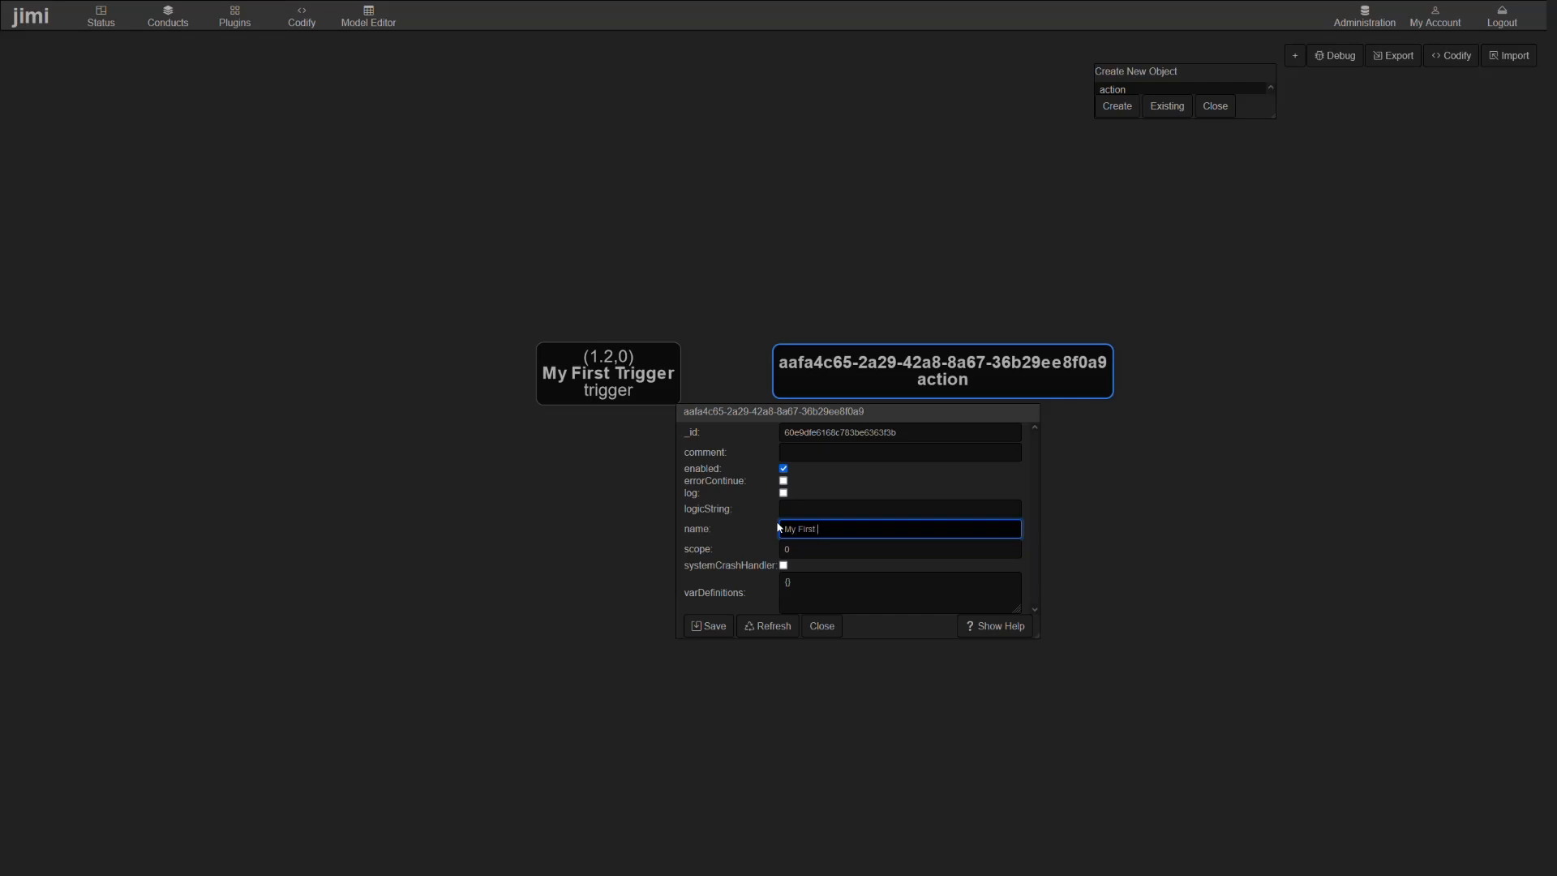
type("Action")
left_click(712, 627)
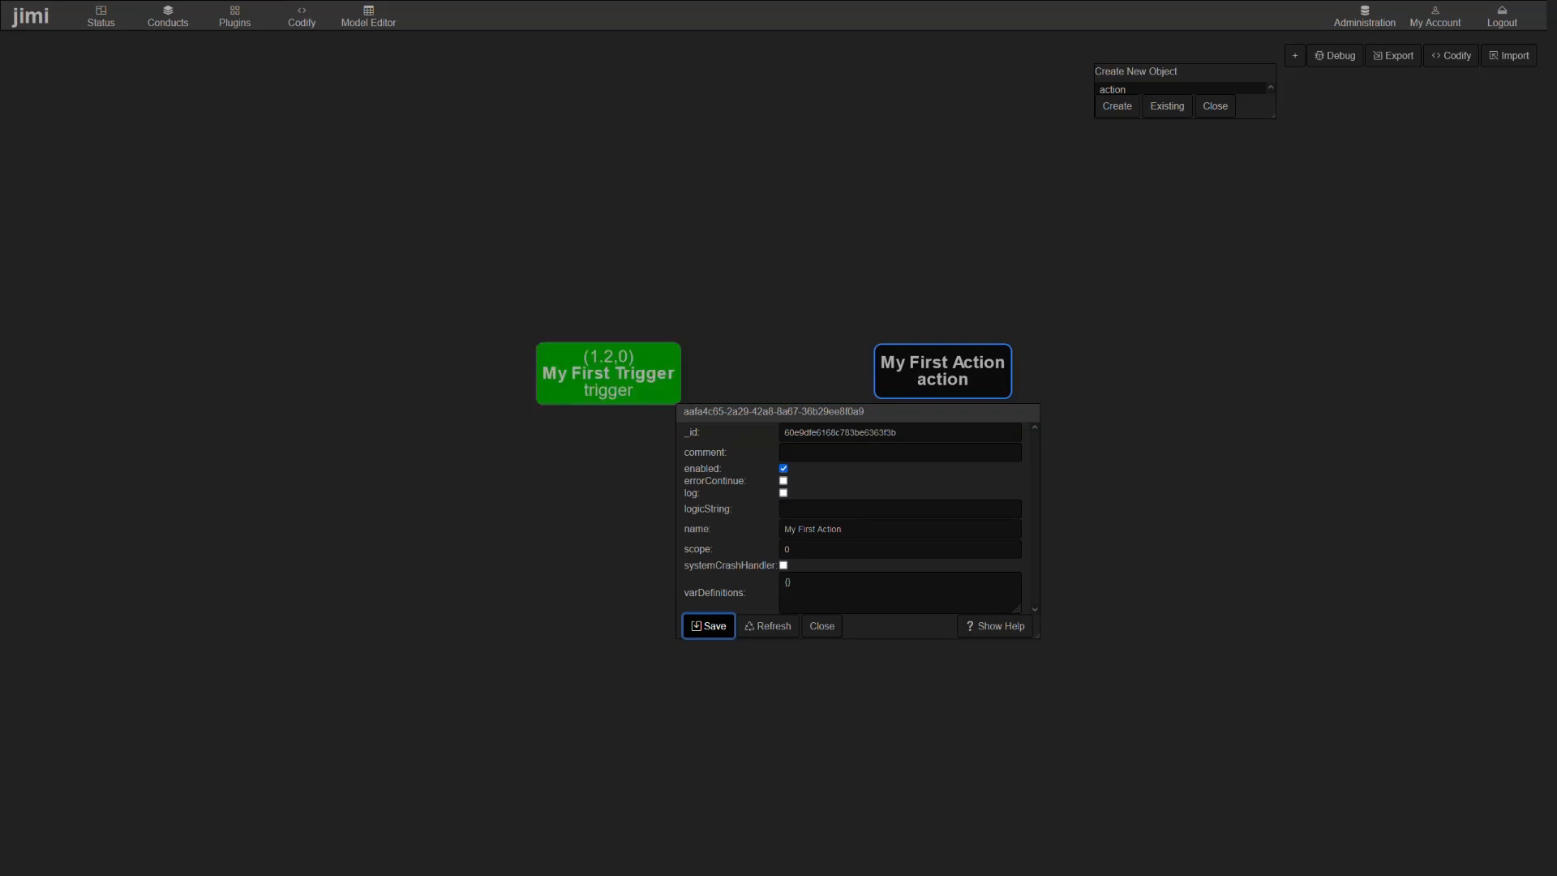
left_click(824, 626)
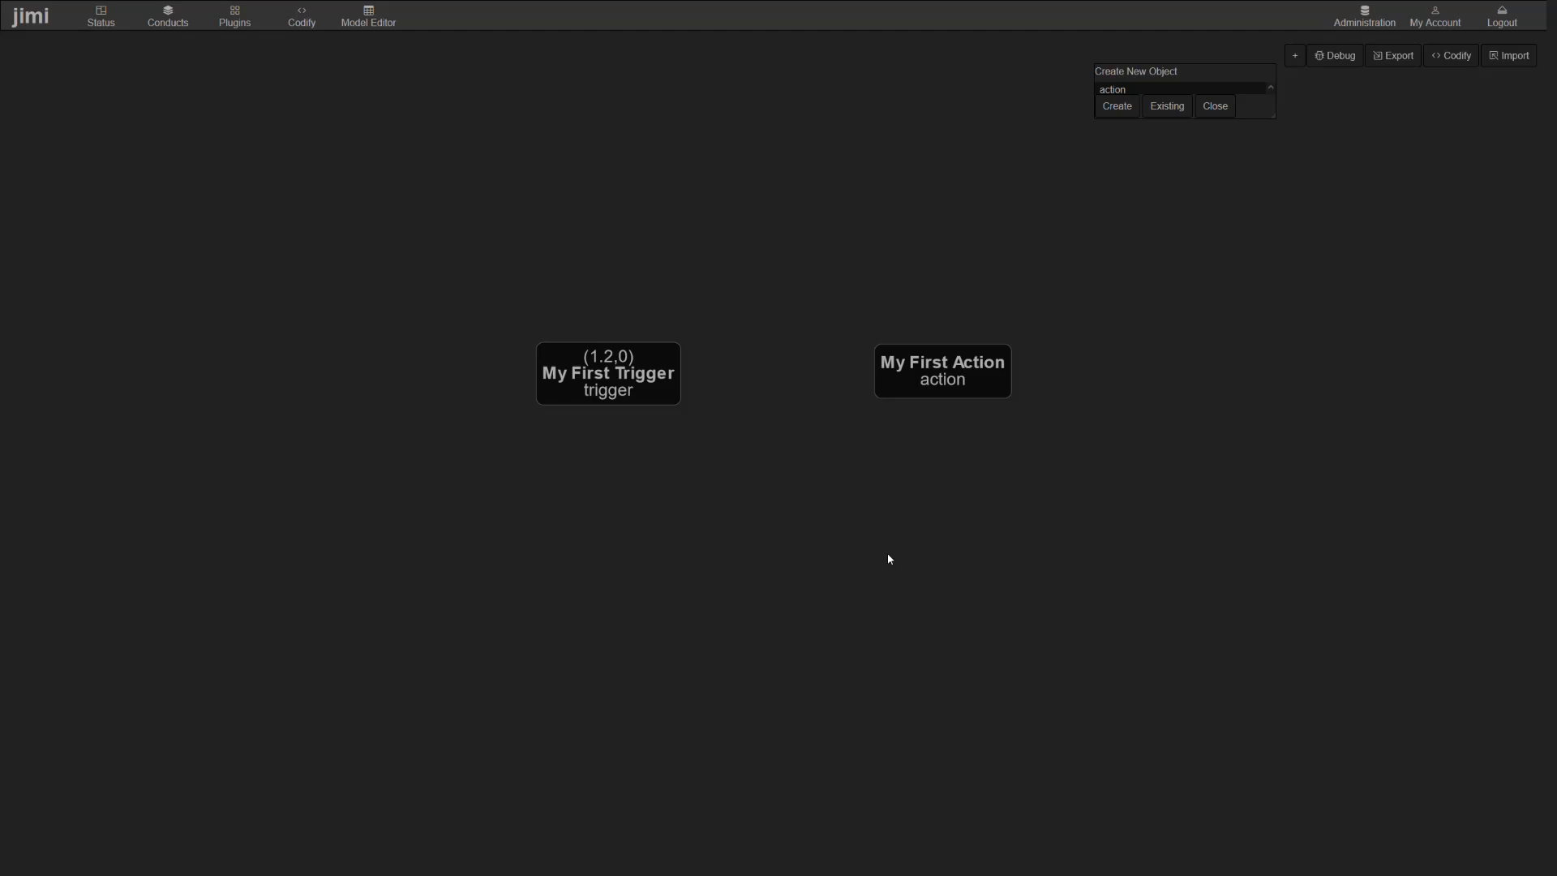
- Link My First Trigger to My First Action in the flow and close the object creation form
left_click(620, 369)
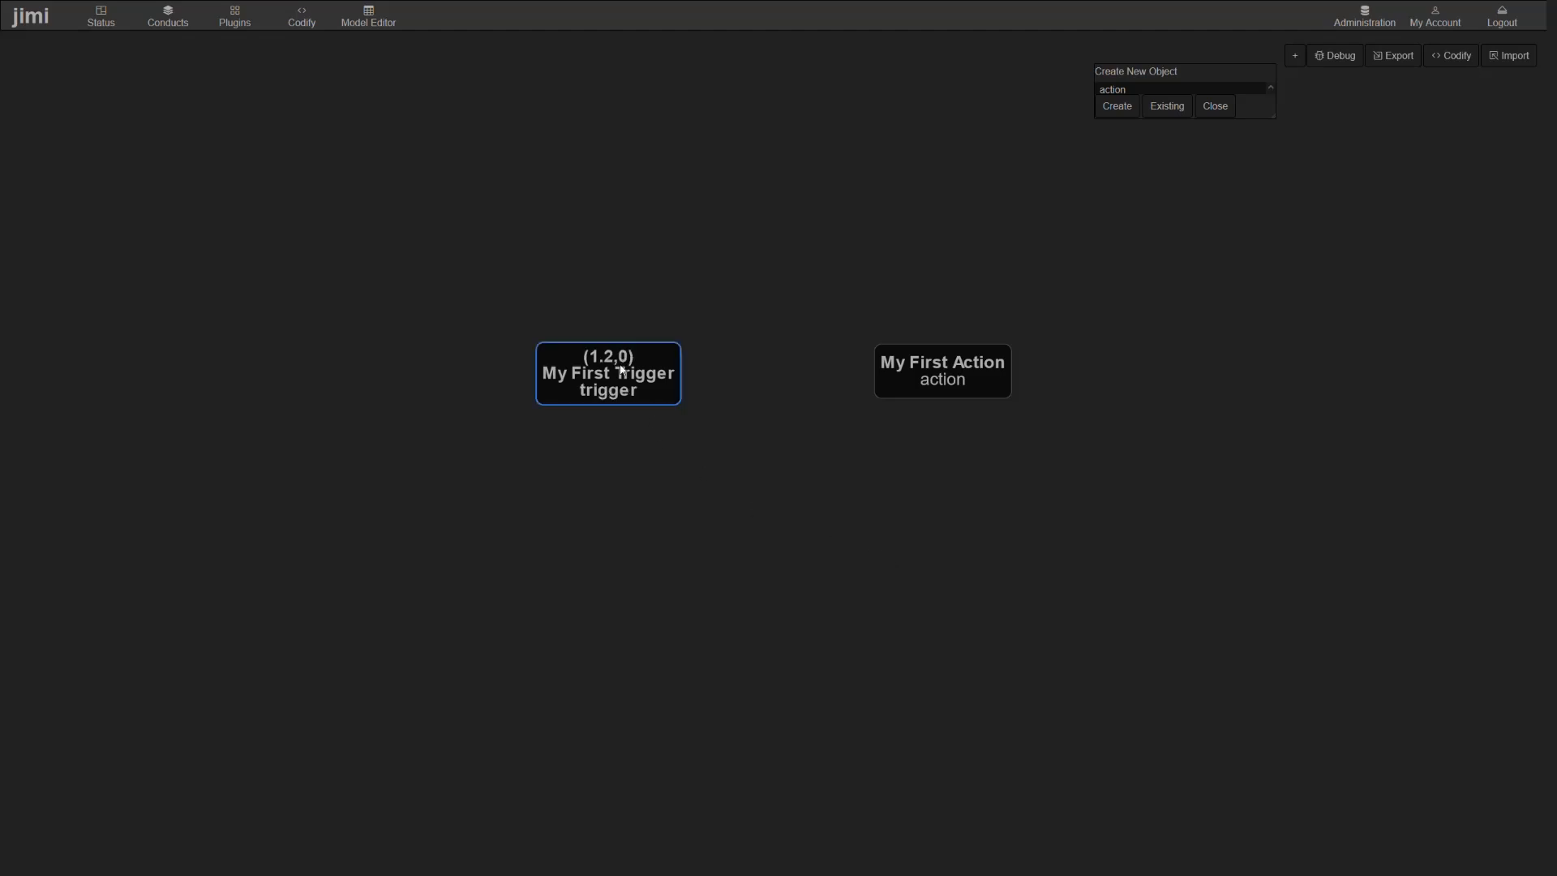
left_click(932, 375, "ctrl")
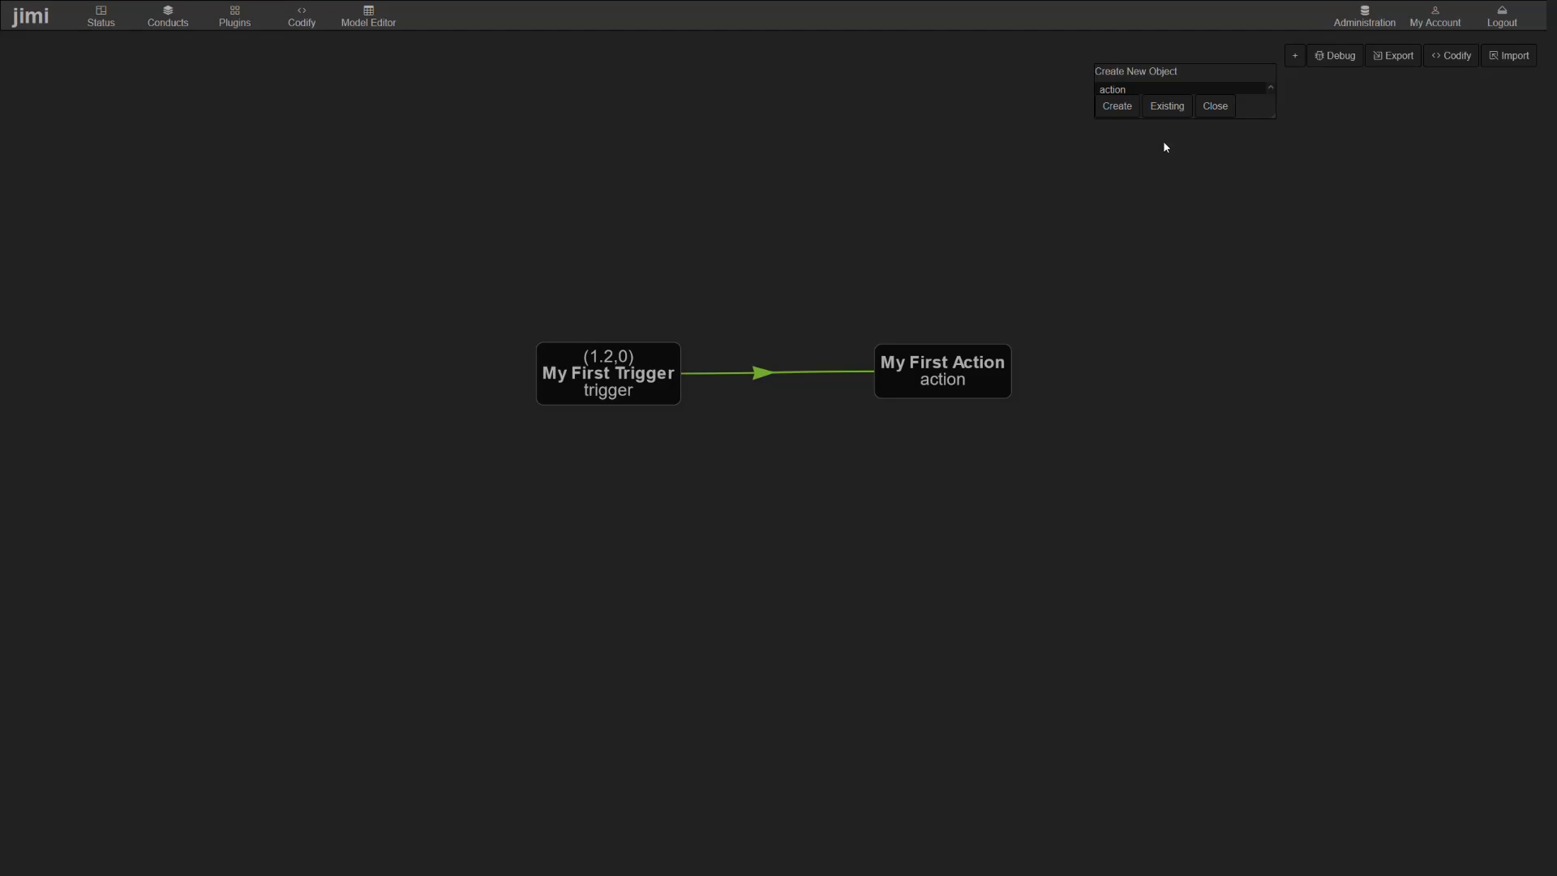
left_click(1219, 106)
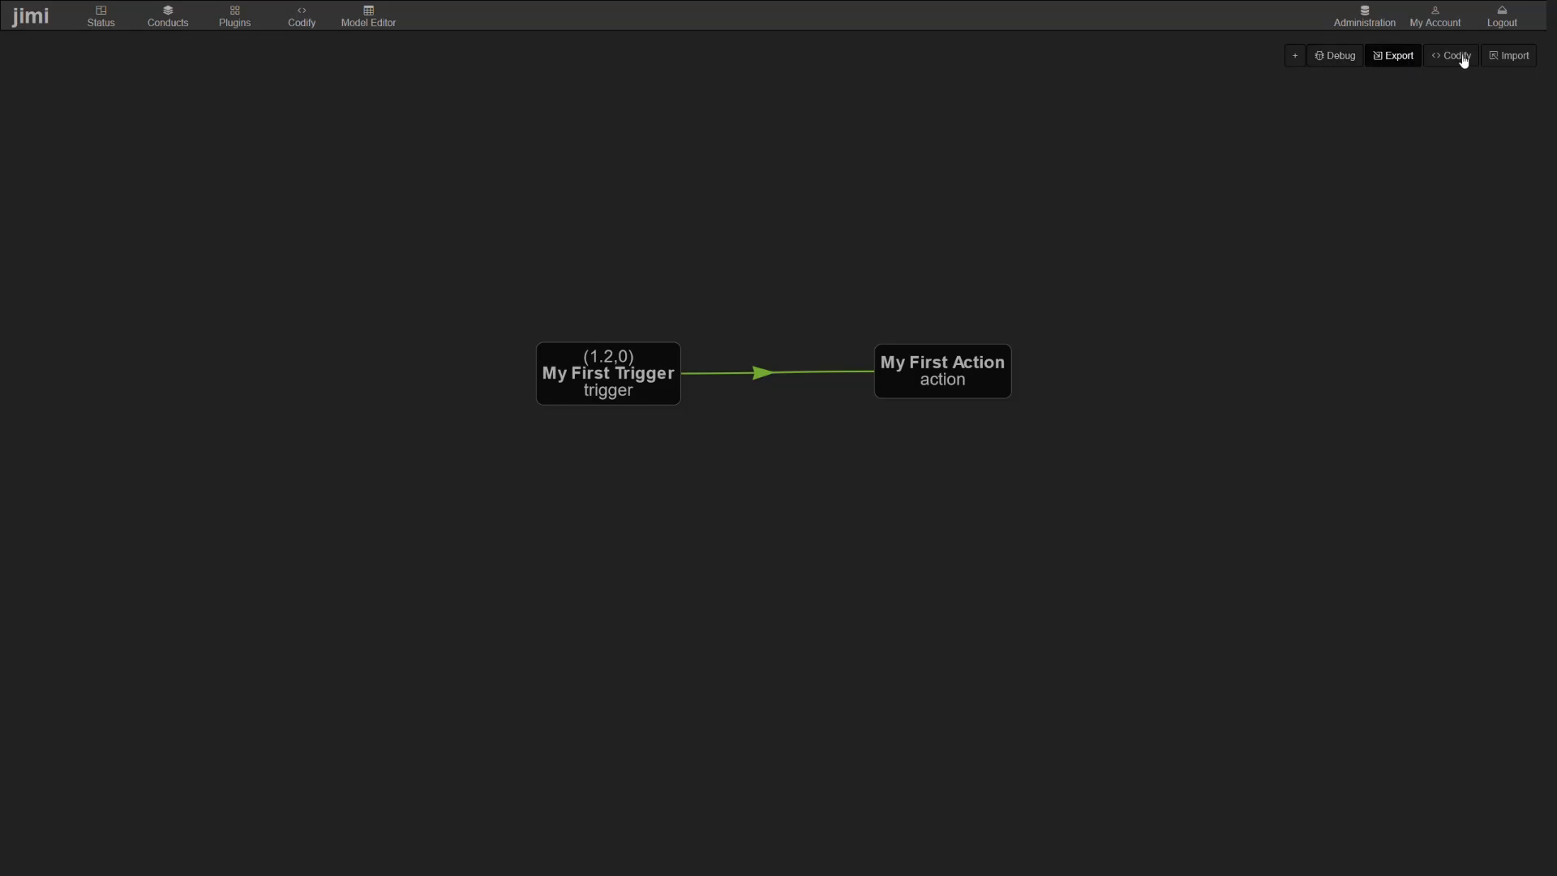
- Open the flow's debug view and run My First Trigger from its node
left_click(1335, 57)
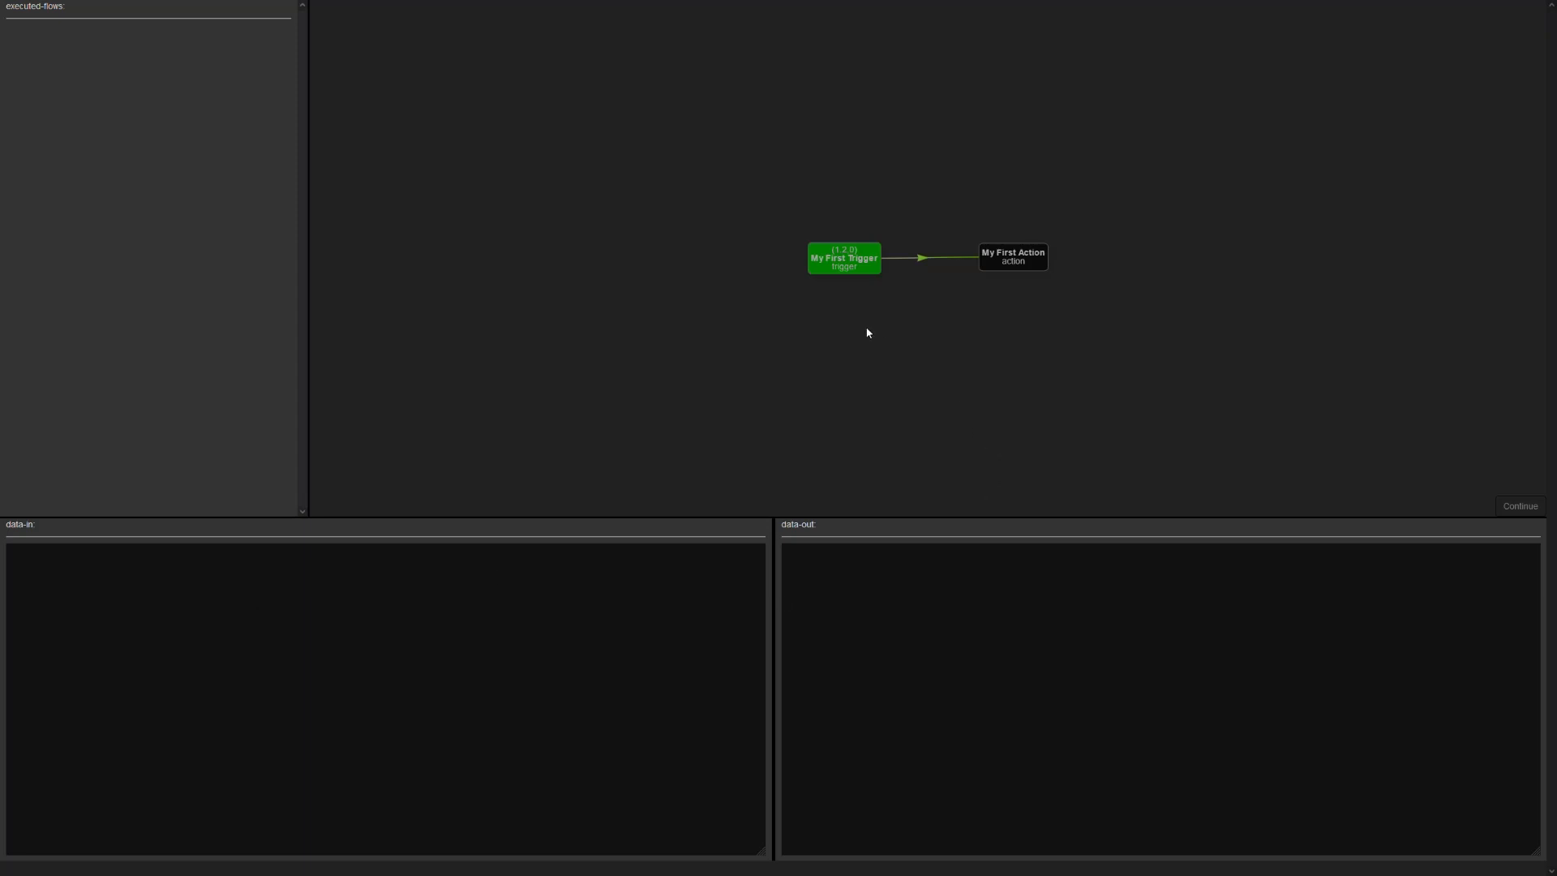
scroll(869, 301, "up", 3)
left_click_drag(1030, 305, 941, 375)
scroll(908, 373, "up", 3)
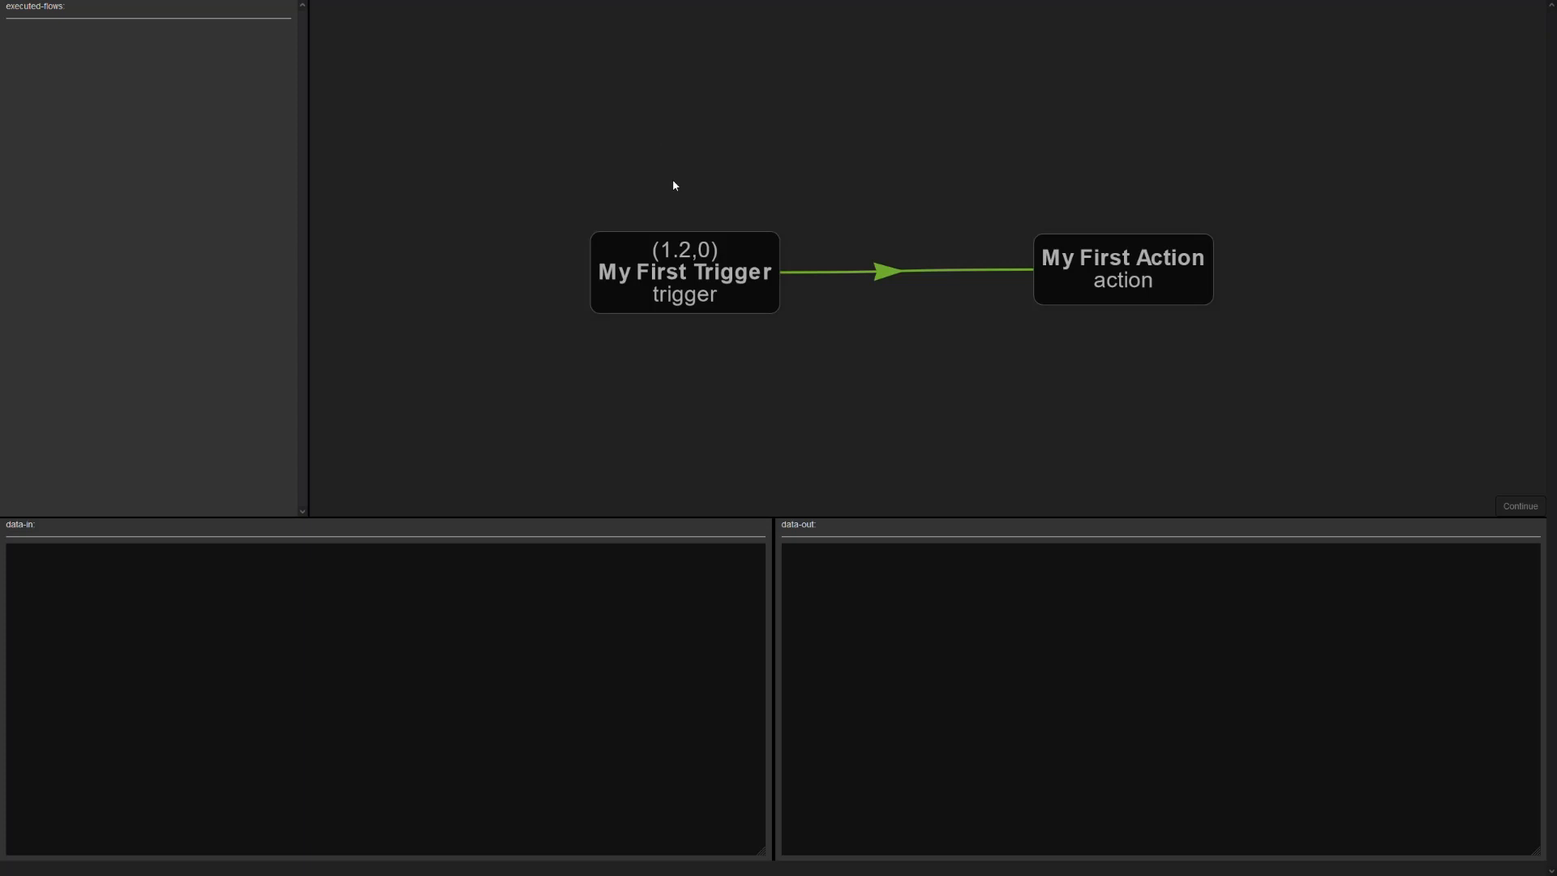
left_click(728, 294)
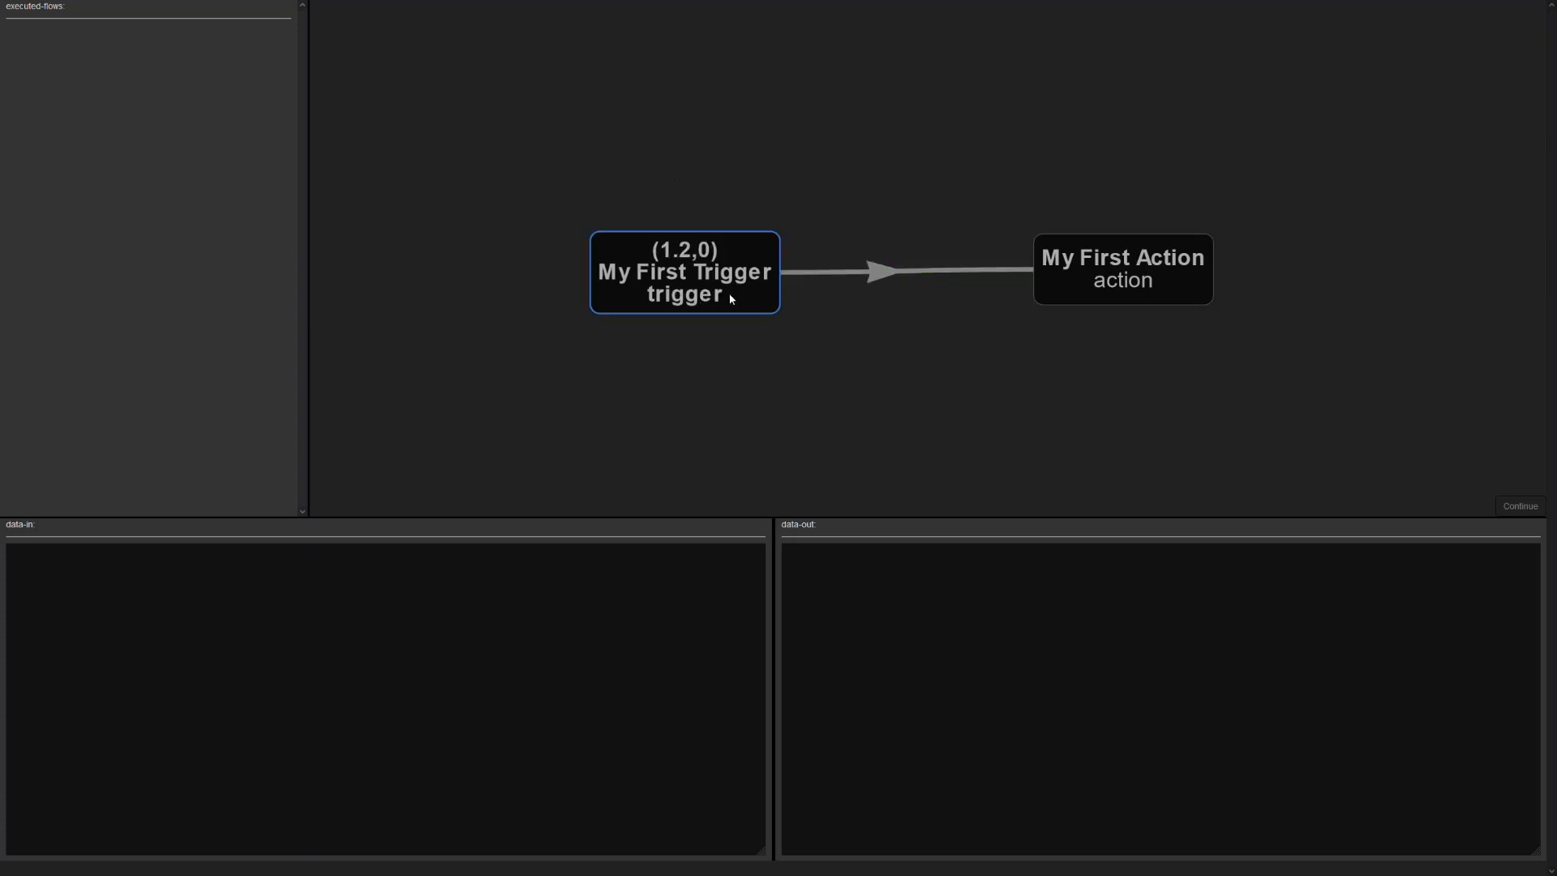
right_click(728, 295)
left_click(778, 311)
- Examine the incoming event data of My First Trigger in the executed flow
left_click(21, 33)
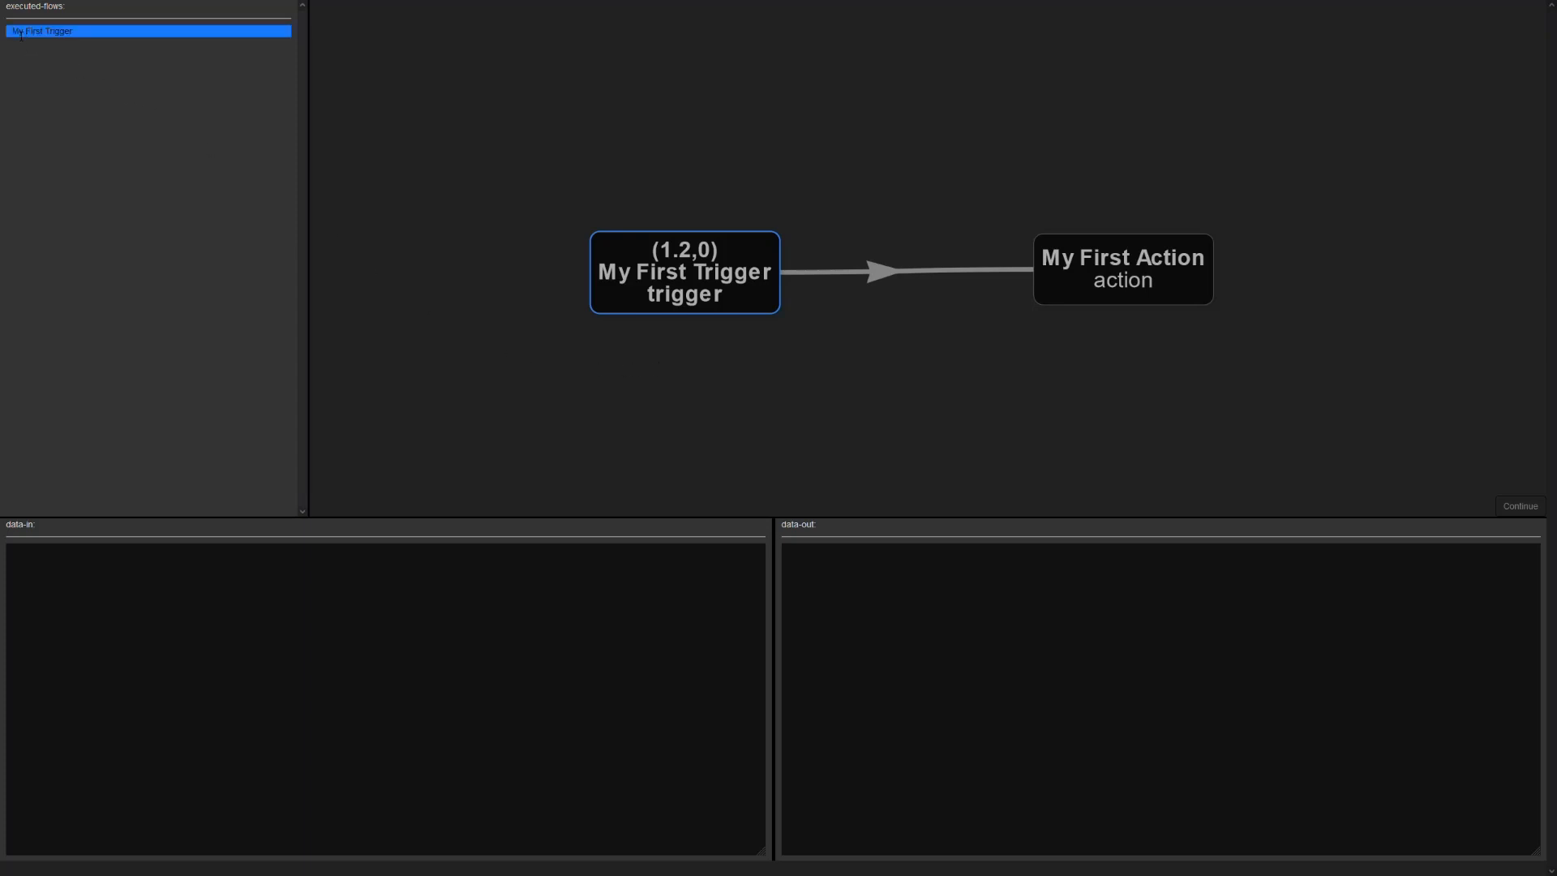
left_click(636, 276)
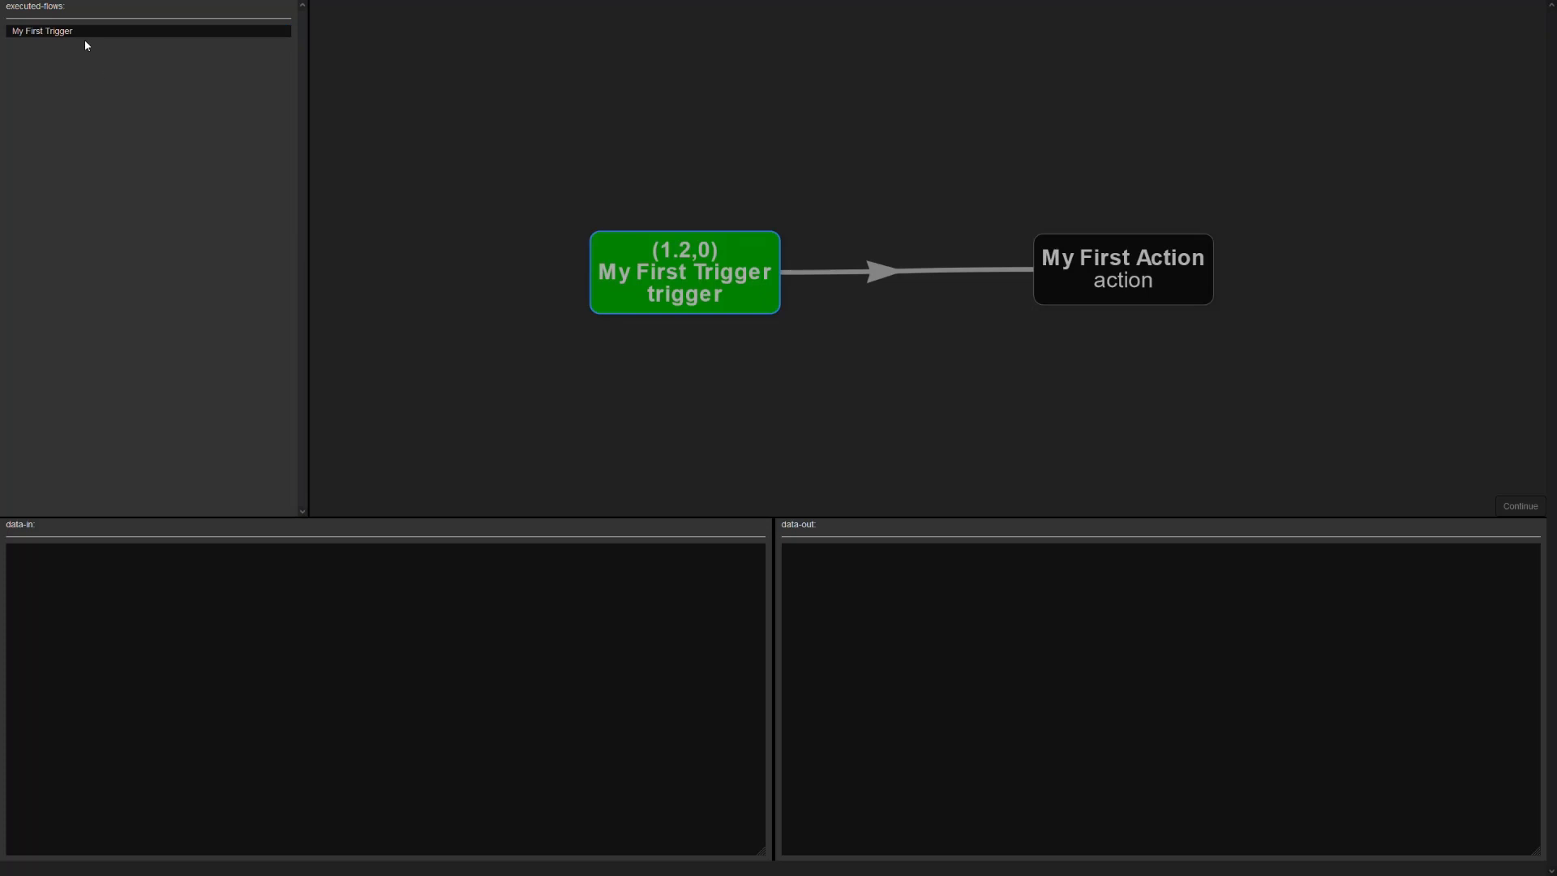
left_click(59, 33)
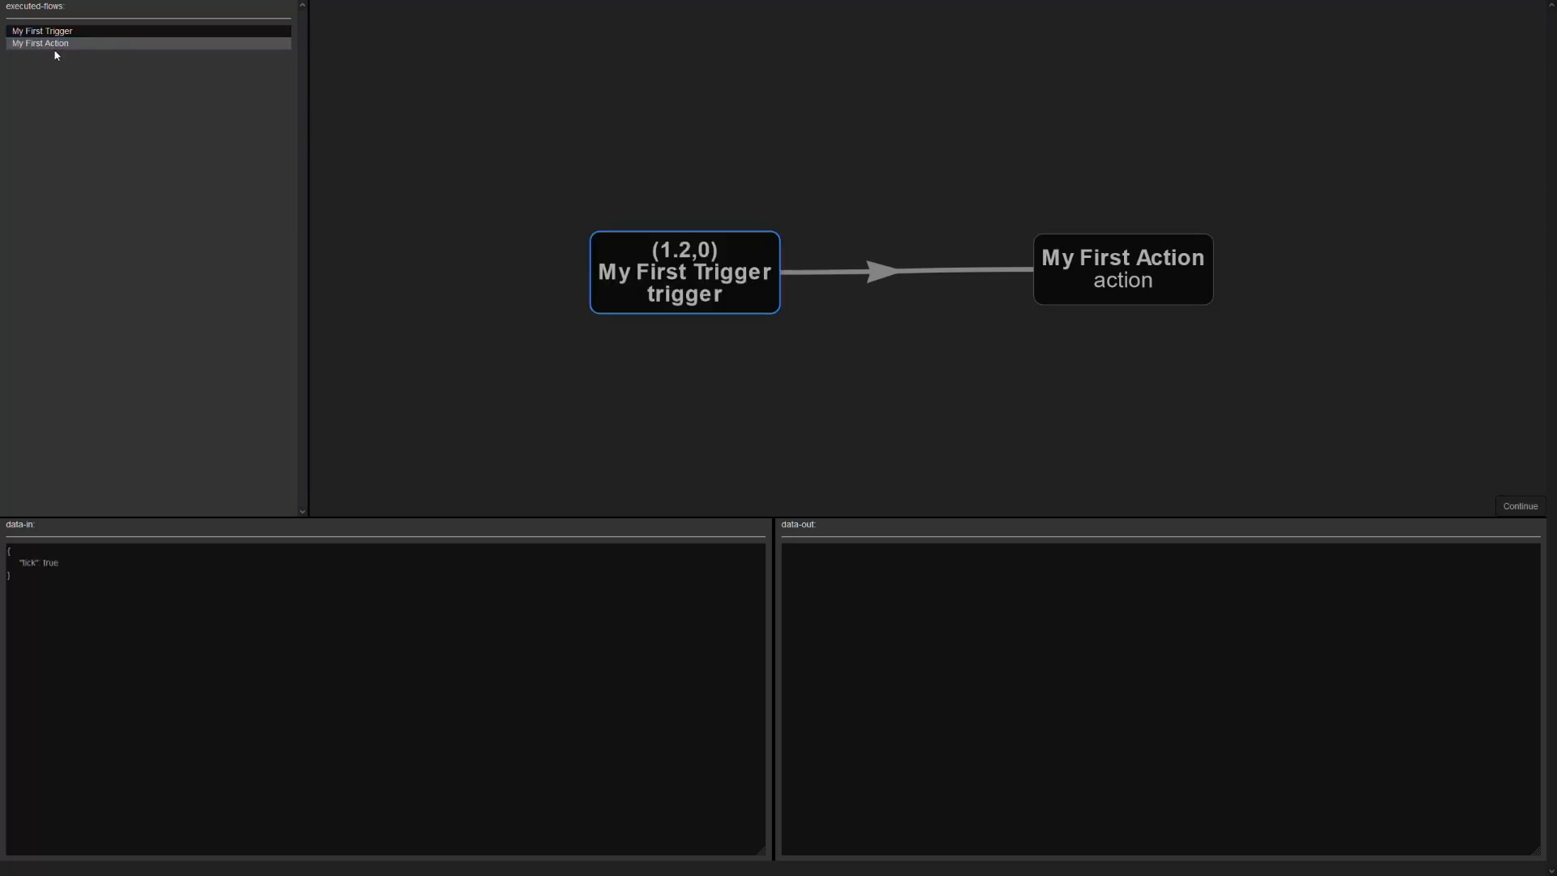
left_click(61, 47)
left_click_drag(60, 563, 2, 558)
left_click(2, 554)
left_click(40, 593)
key("ctrl+a")
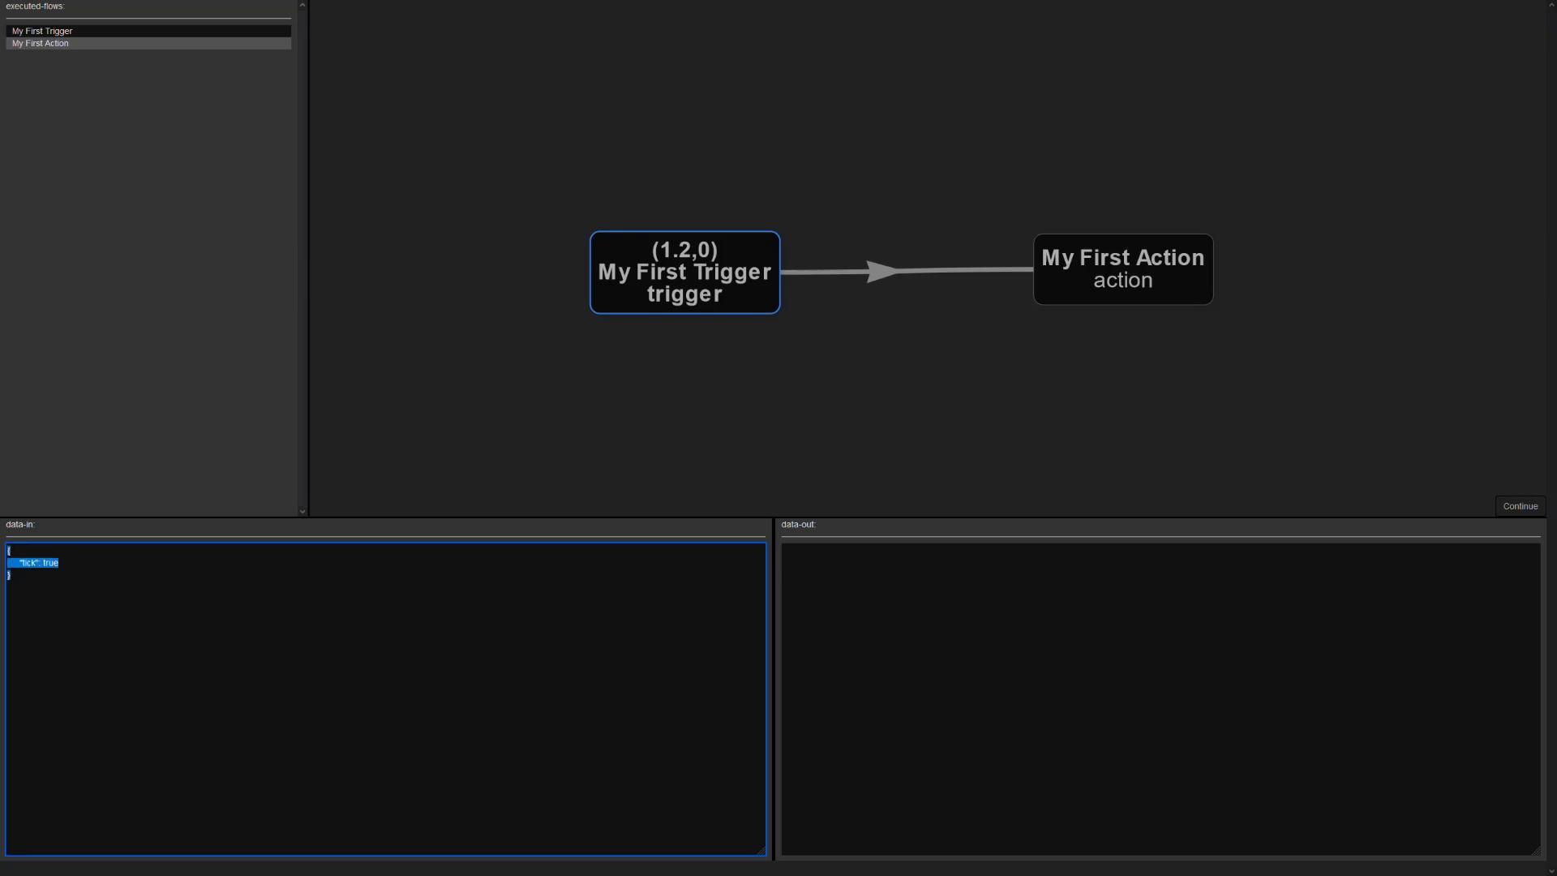
left_click(11, 575)
left_click_drag(19, 563, 71, 579)
left_click(70, 581)
- Examine the event and action sections in the incoming data of the executed My First Action
left_click(76, 45)
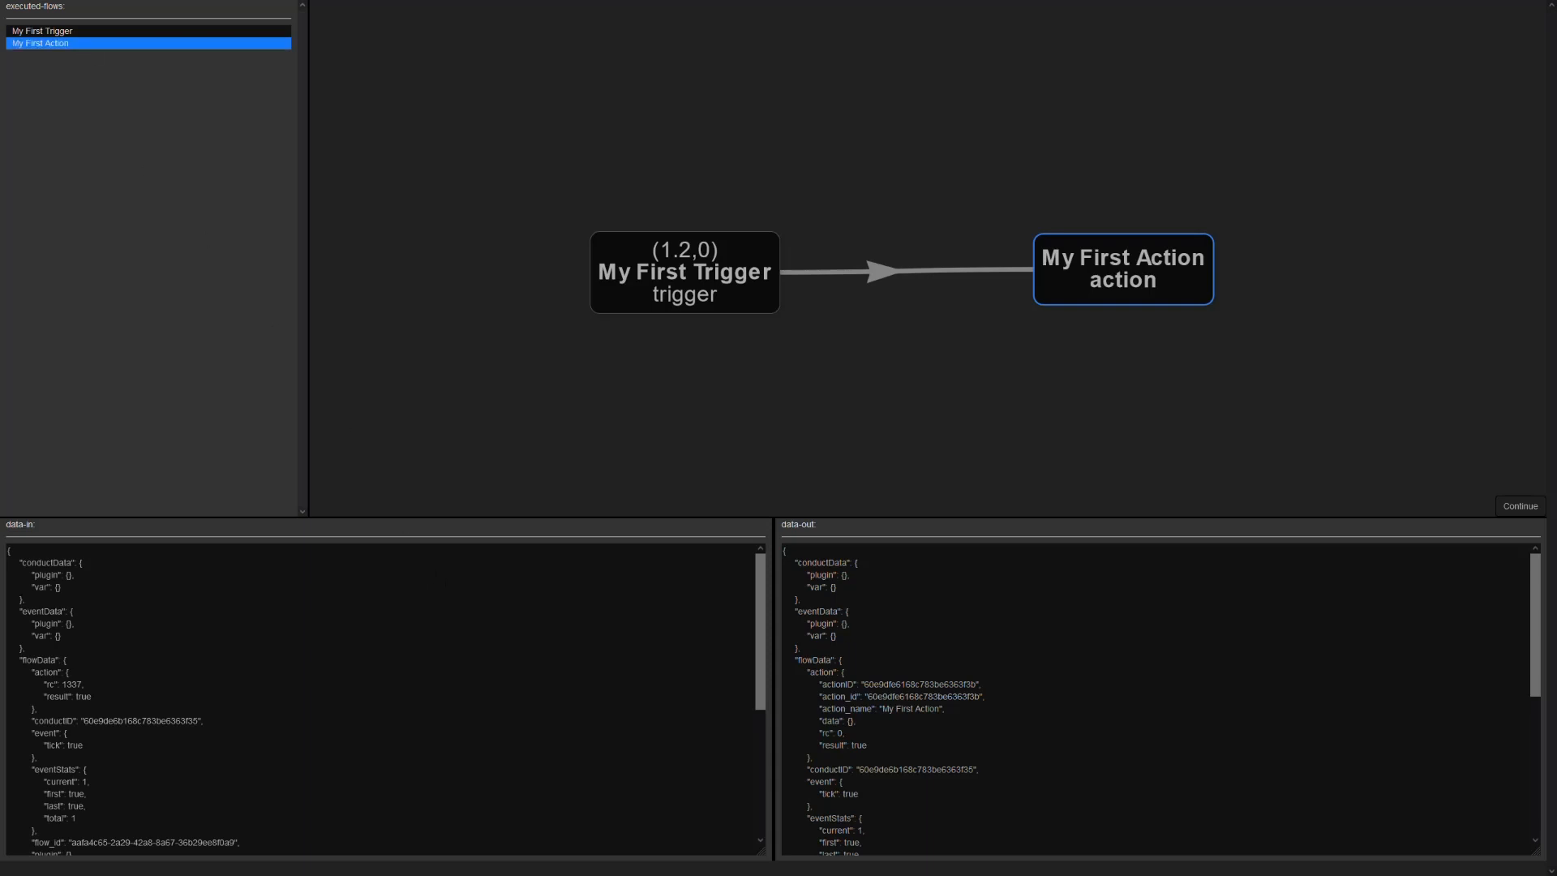
mouse_move(761, 581)
left_mouse_down()
mouse_move(766, 653)
mouse_move(760, 605)
left_mouse_up()
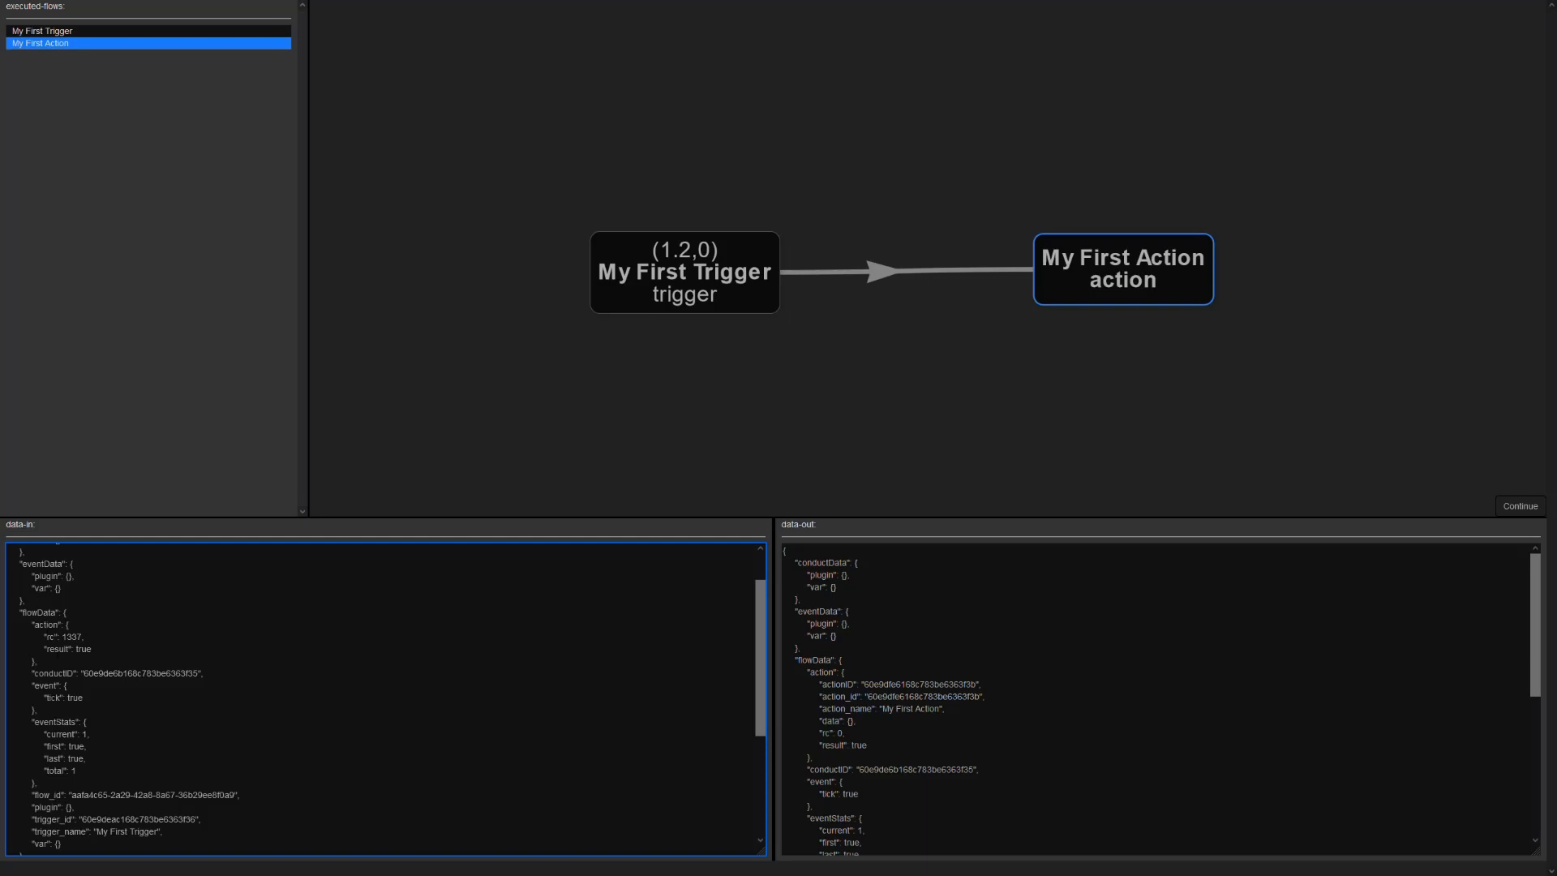
left_click_drag(32, 686, 37, 710)
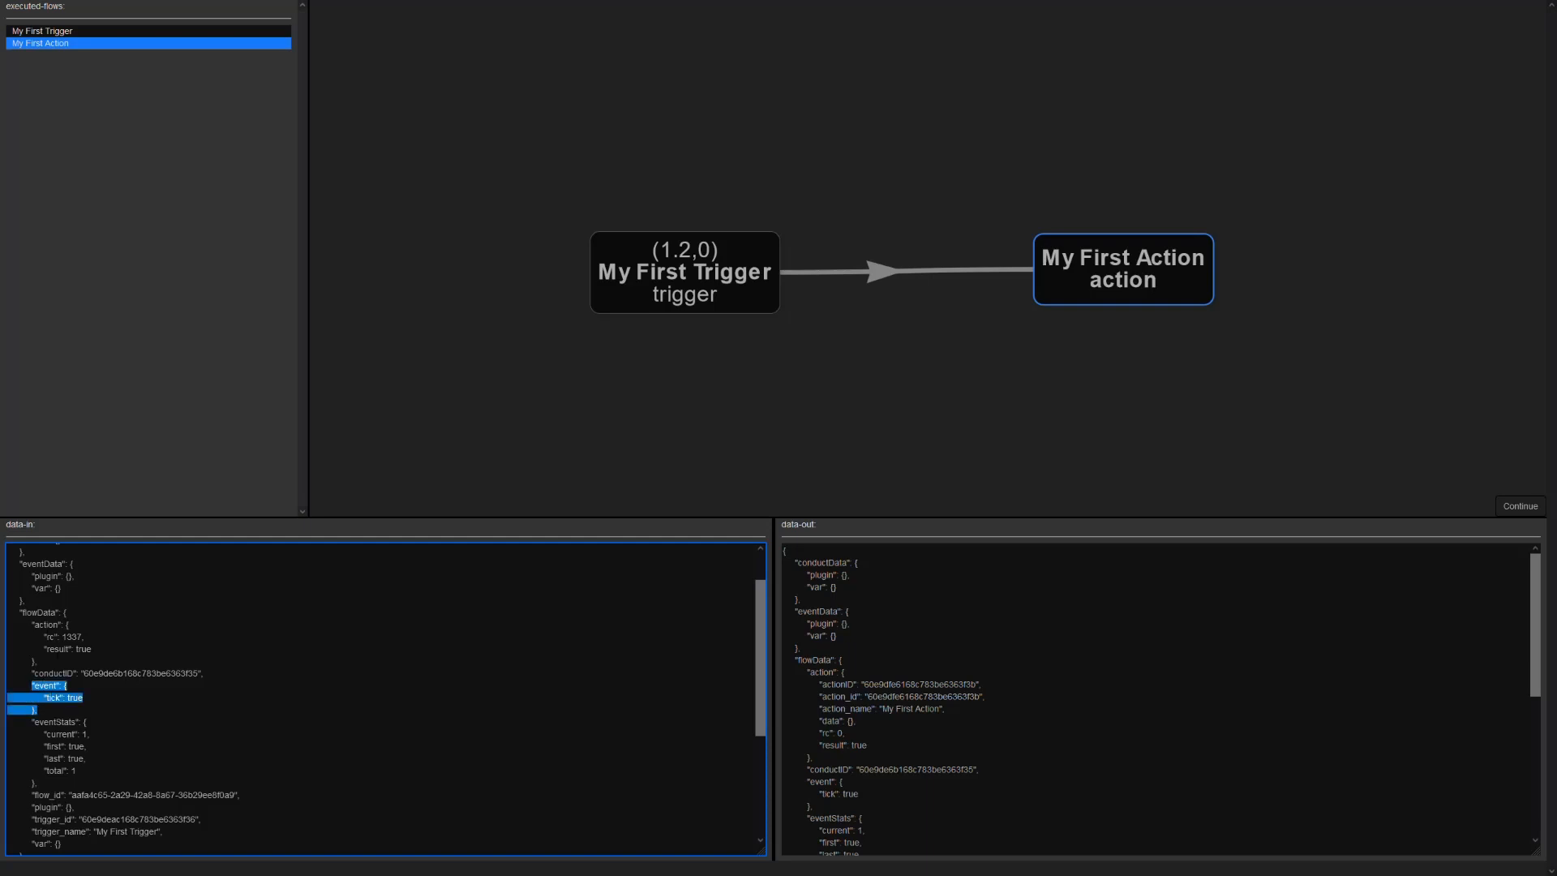
left_click(38, 710)
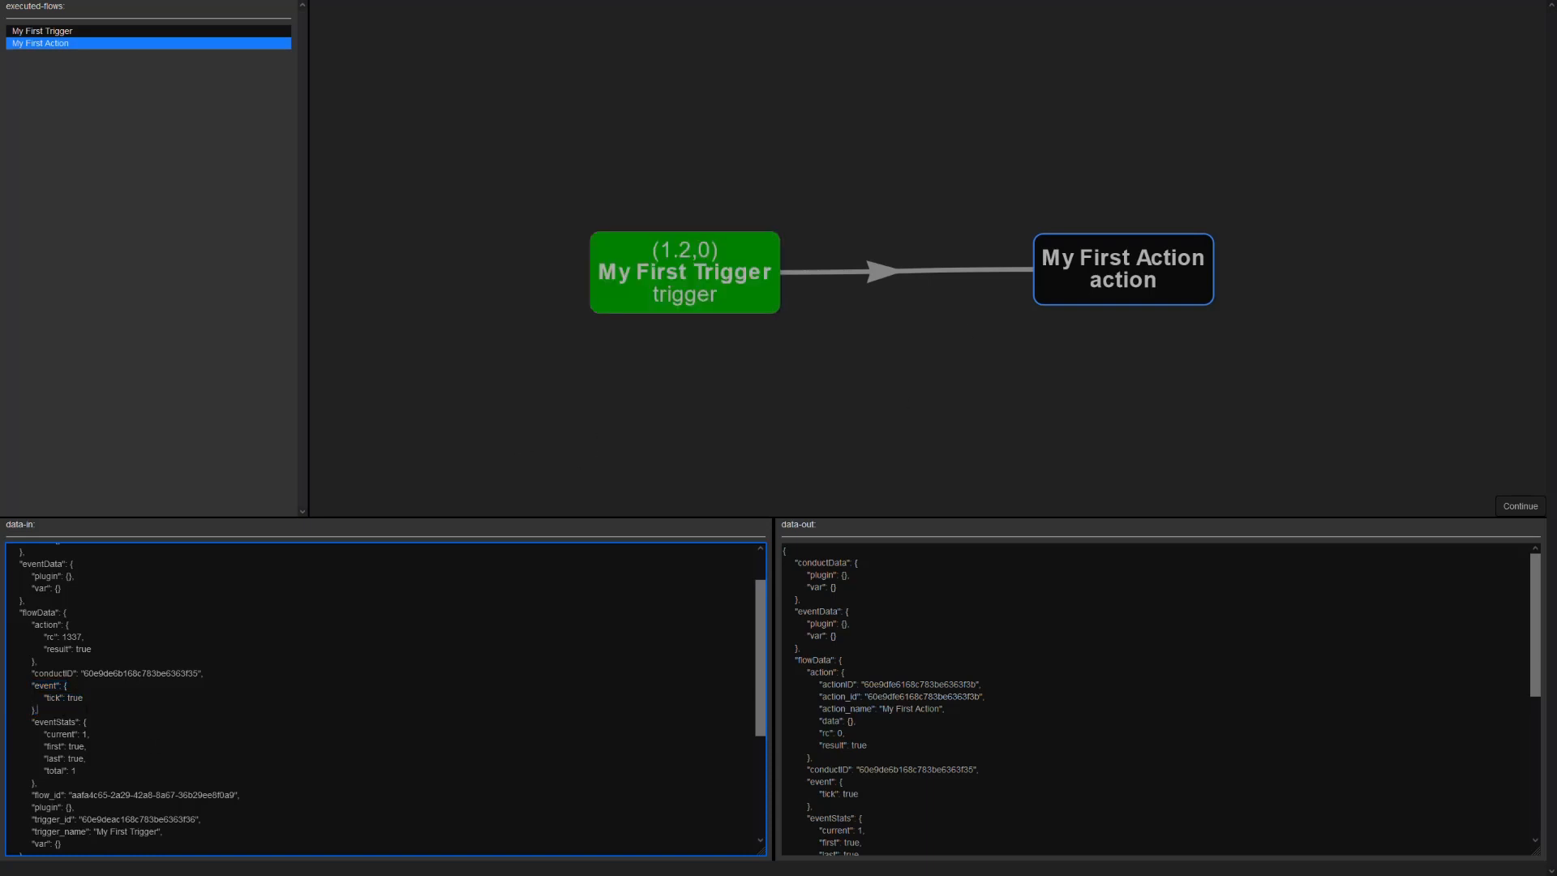
left_click_drag(32, 626, 38, 662)
left_click(72, 636)
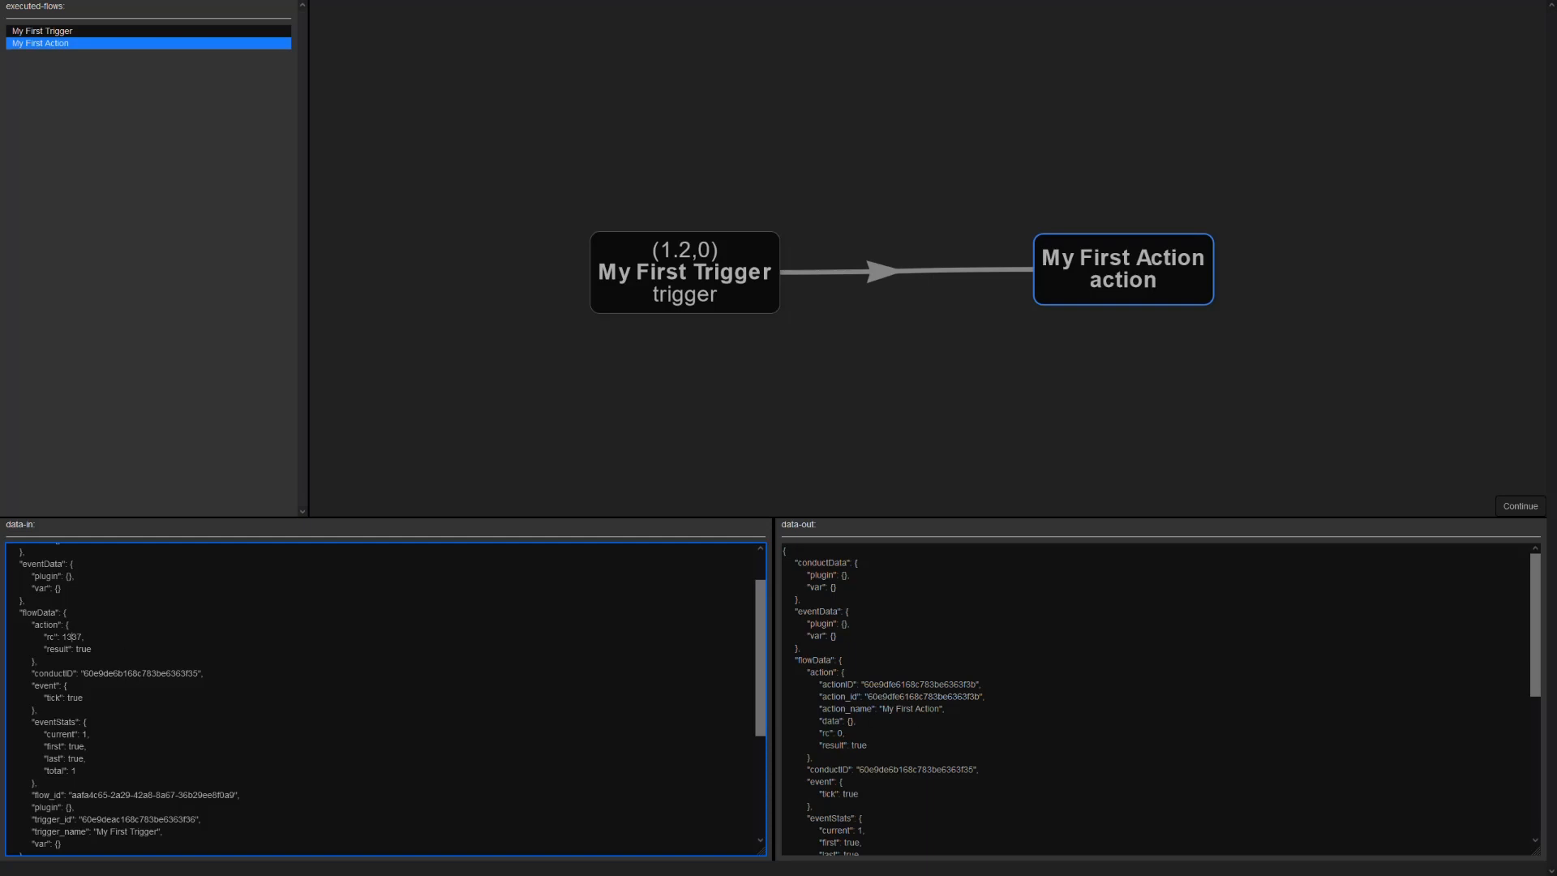
- Examine the action section and its rc value in My First Action's outgoing data
left_click_drag(814, 672, 867, 744)
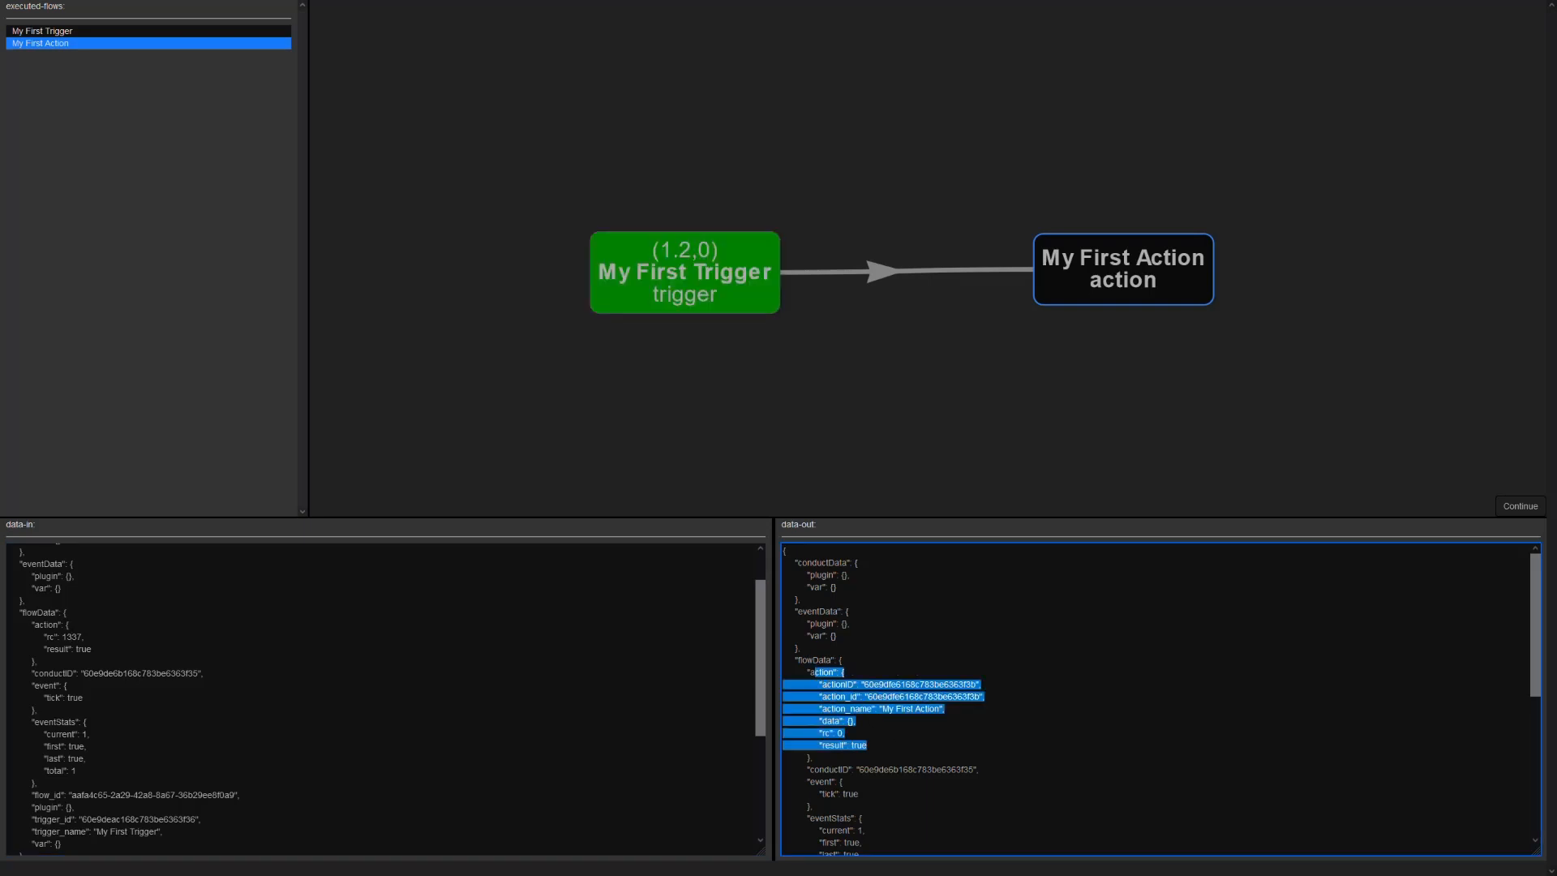
left_click(869, 745)
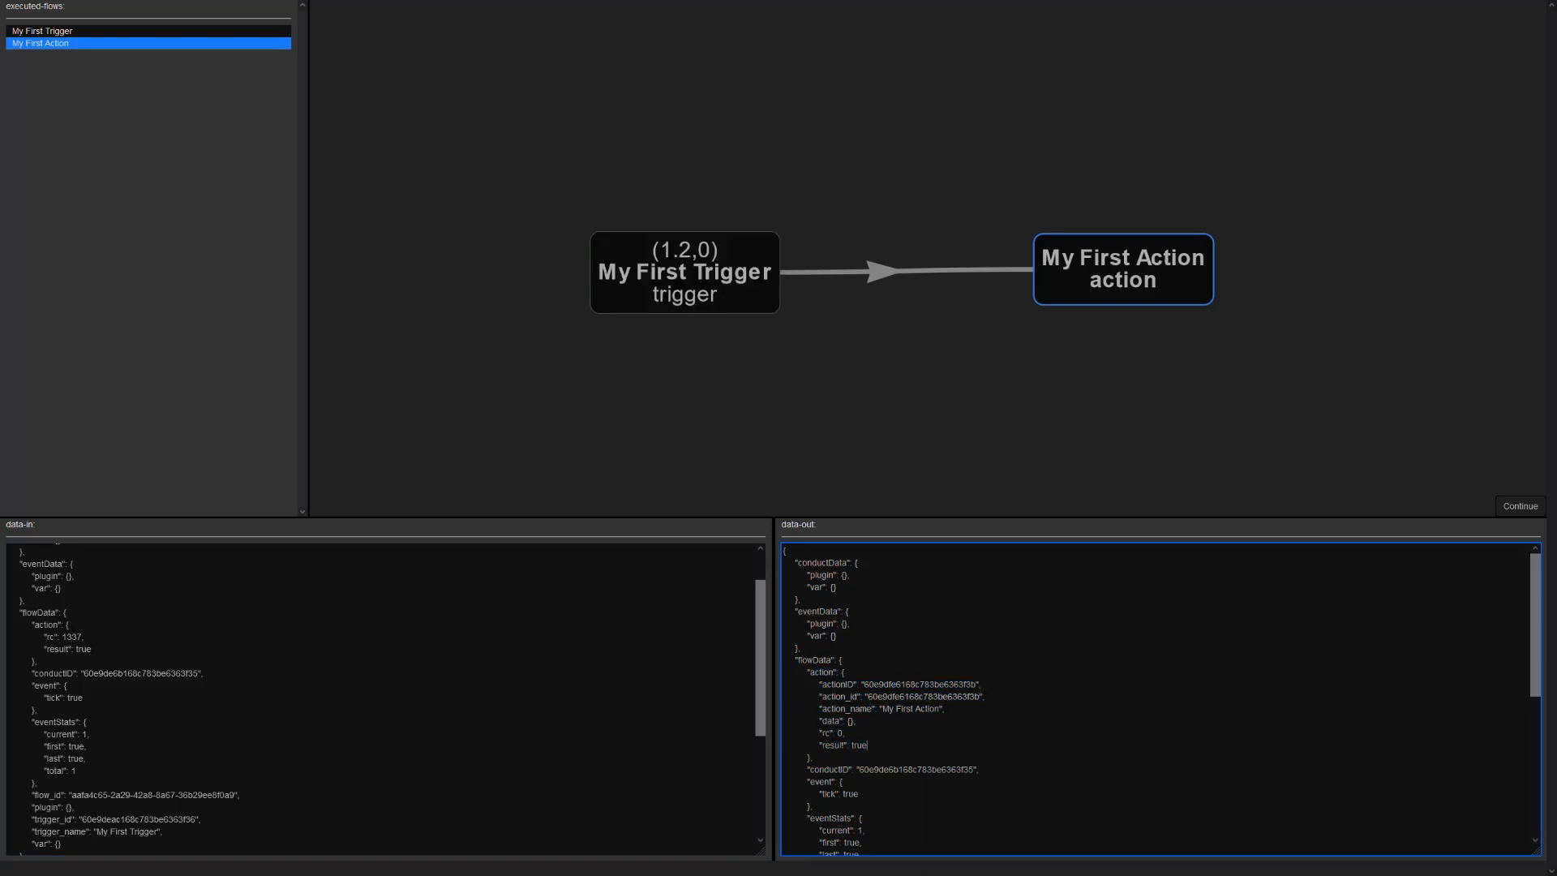
left_click_drag(847, 733, 795, 733)
left_click(846, 733)
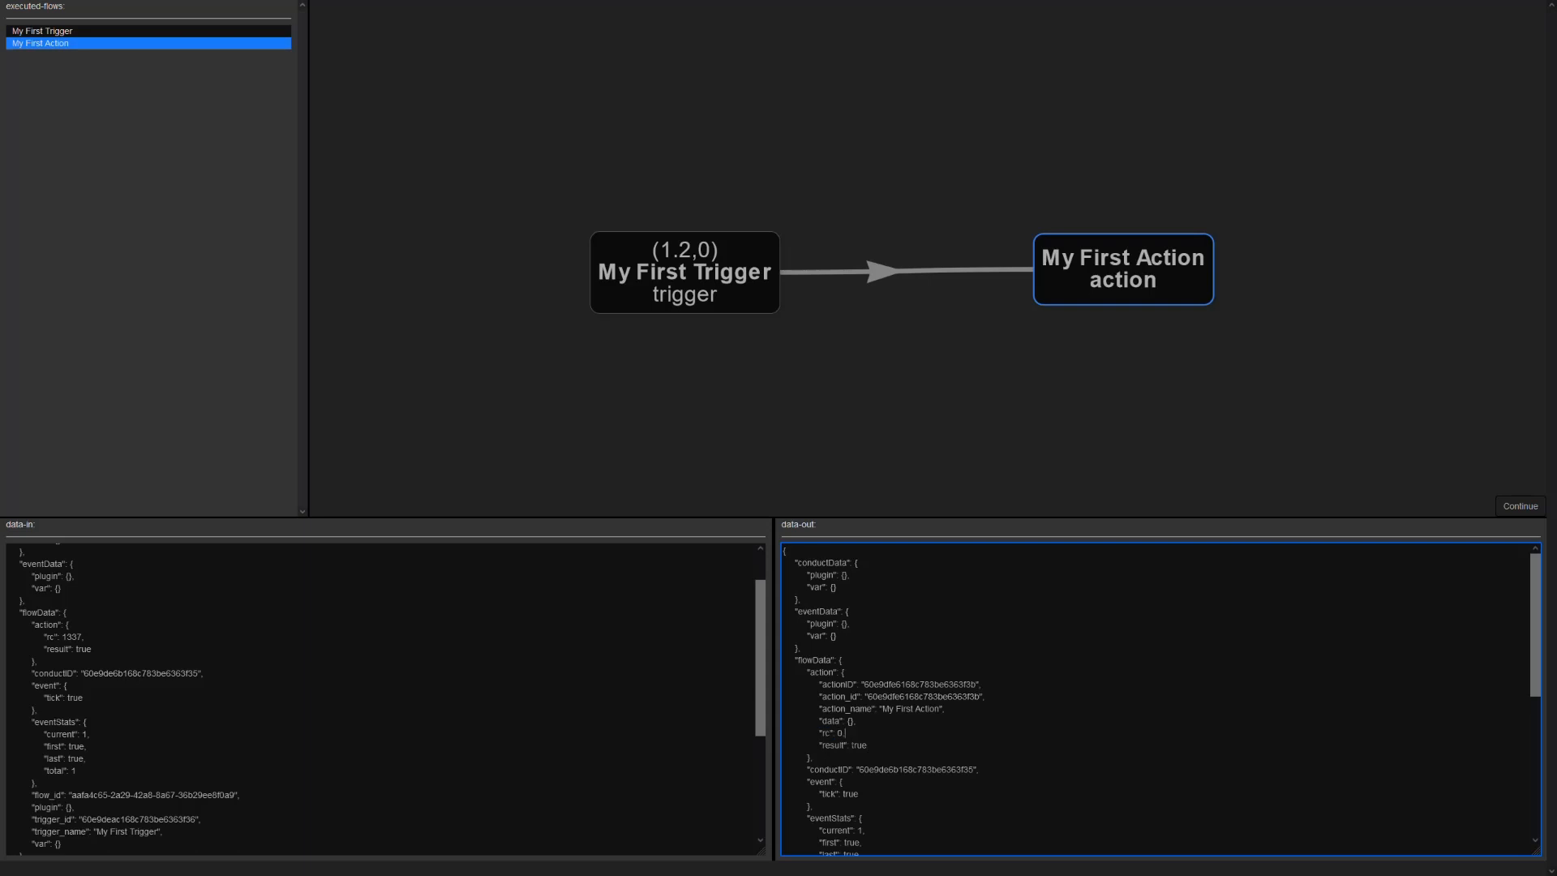